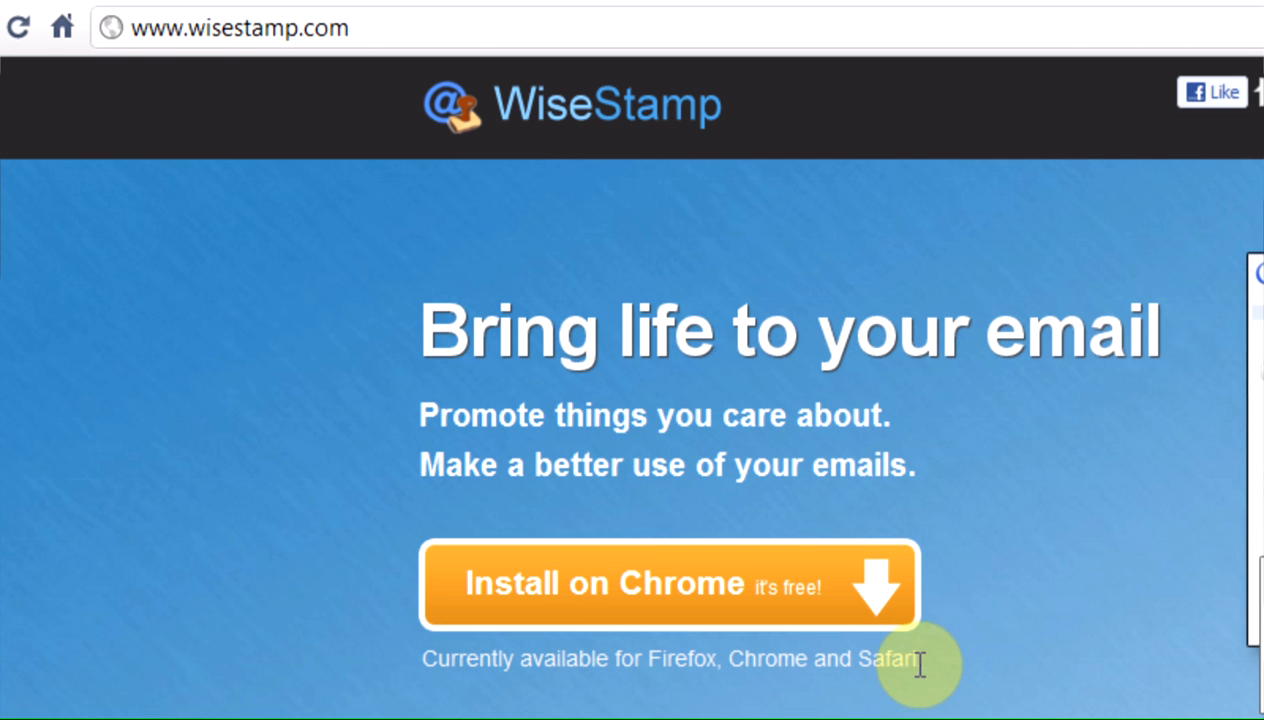
# Step: Install the WiseStamp extension on Chrome and decline its quick tour
pyautogui.click(882, 592)
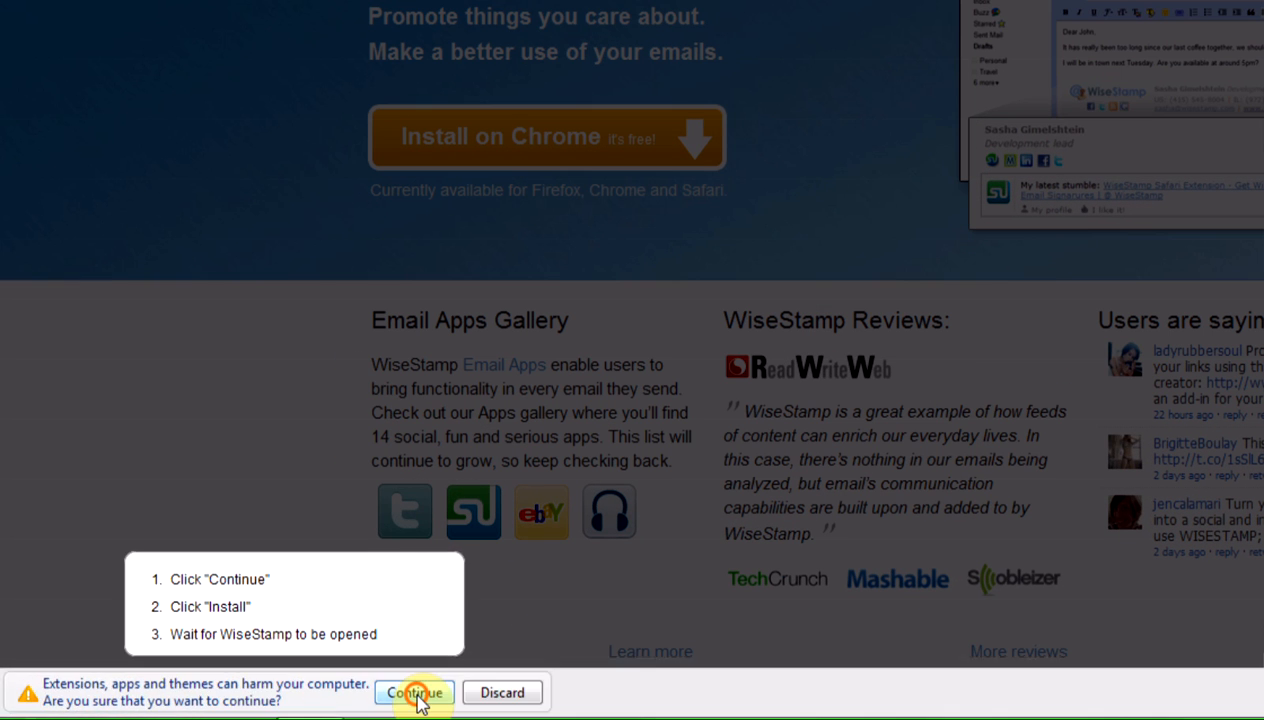
pyautogui.click(291, 702)
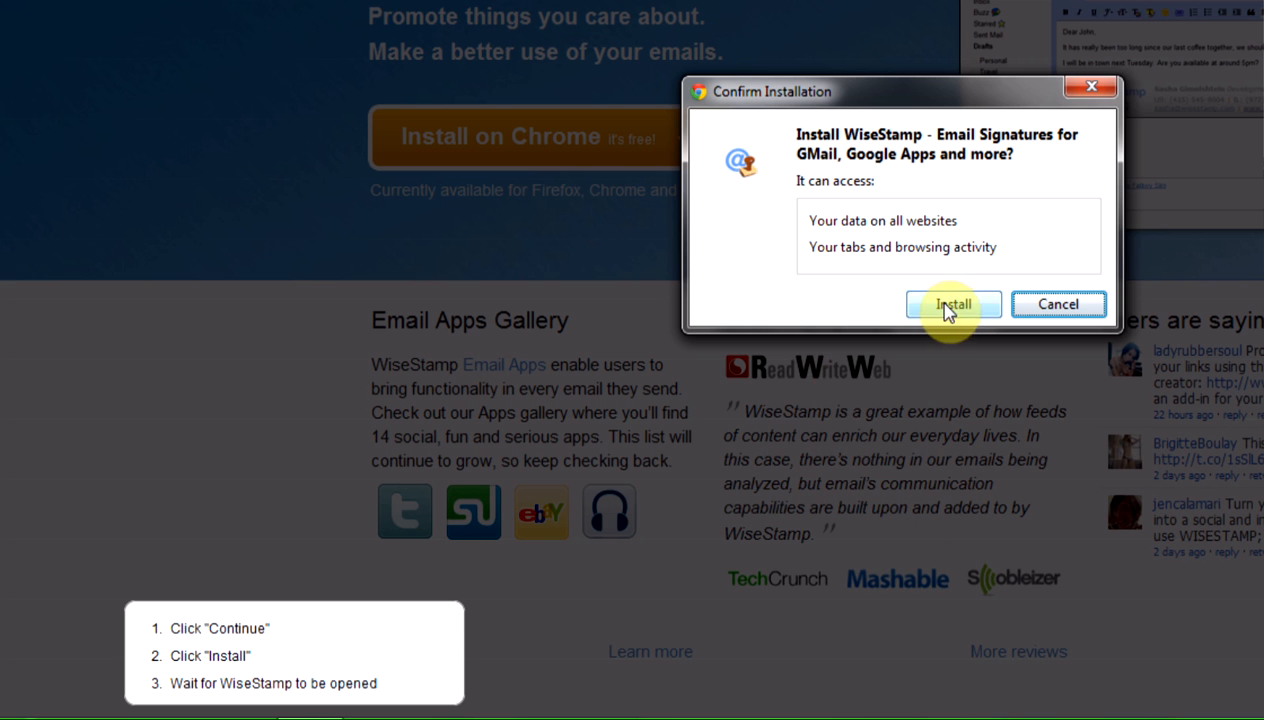
pyautogui.click(955, 306)
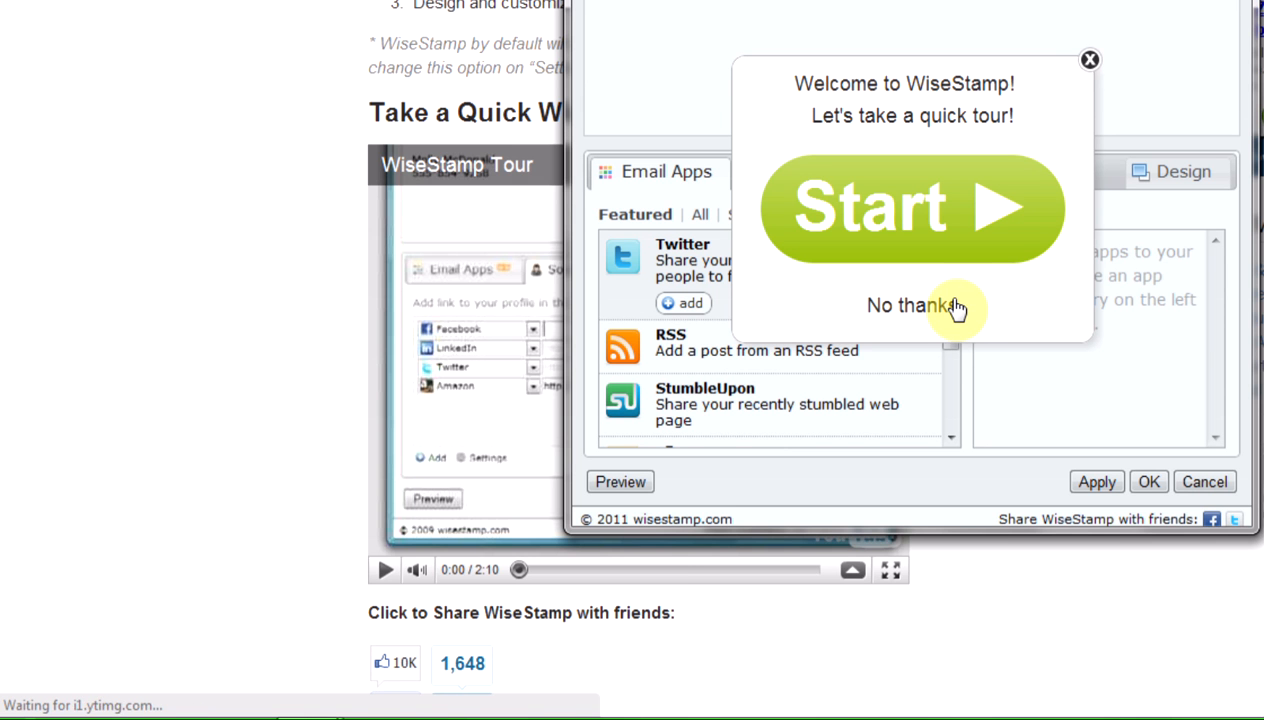
pyautogui.click(893, 314)
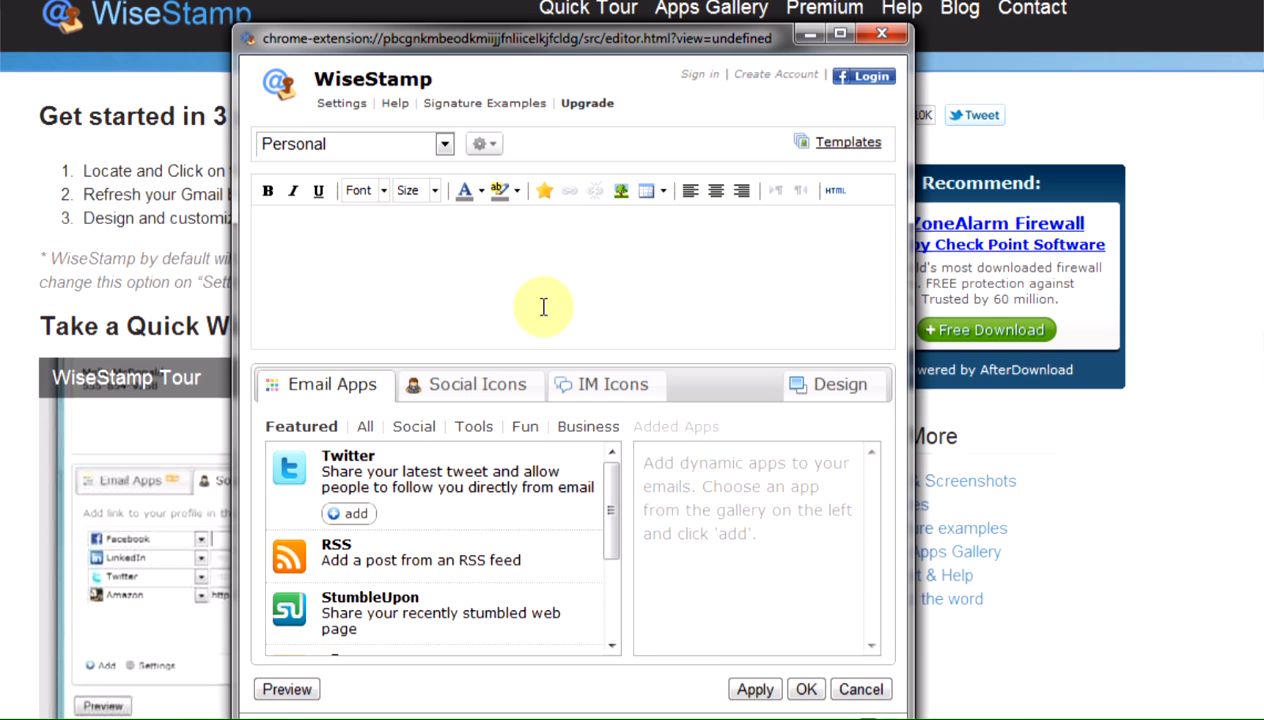
pyautogui.moveTo(519, 45); pyautogui.dragTo(470, 25)
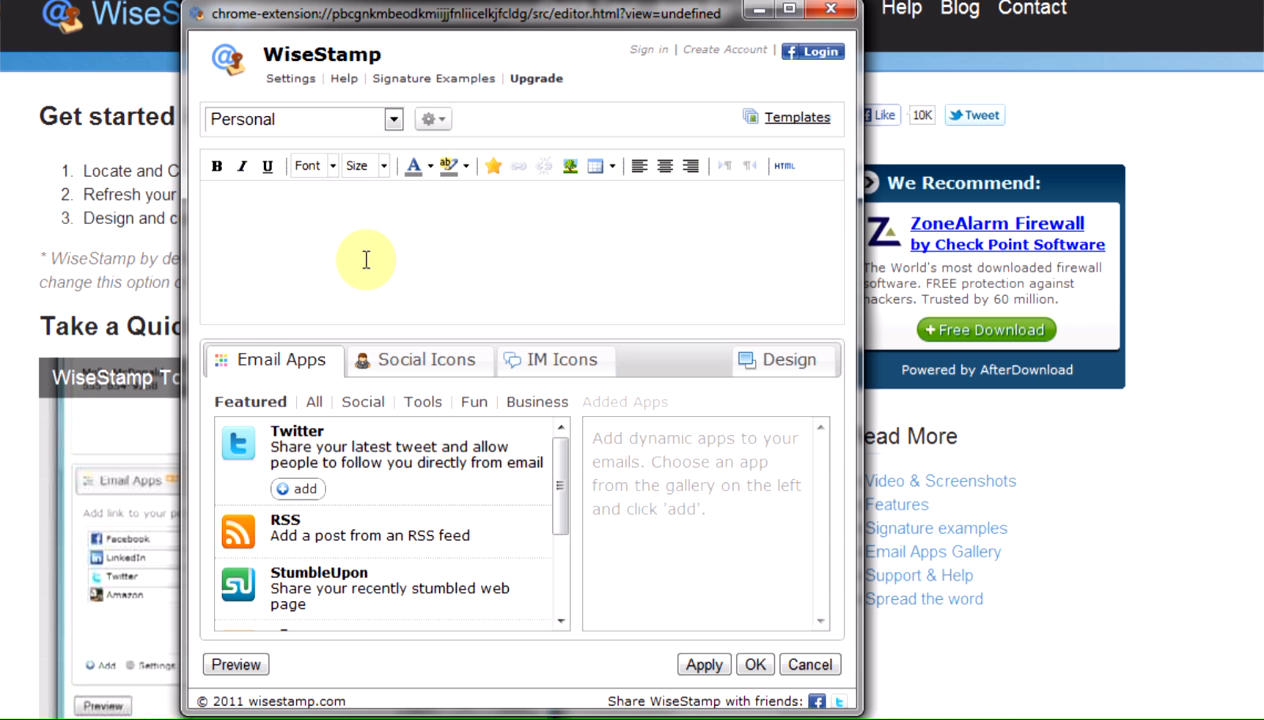
# Step: Switch to the Business signature and enter the sender's full name with the e-mail address on the line below
pyautogui.click(391, 121)
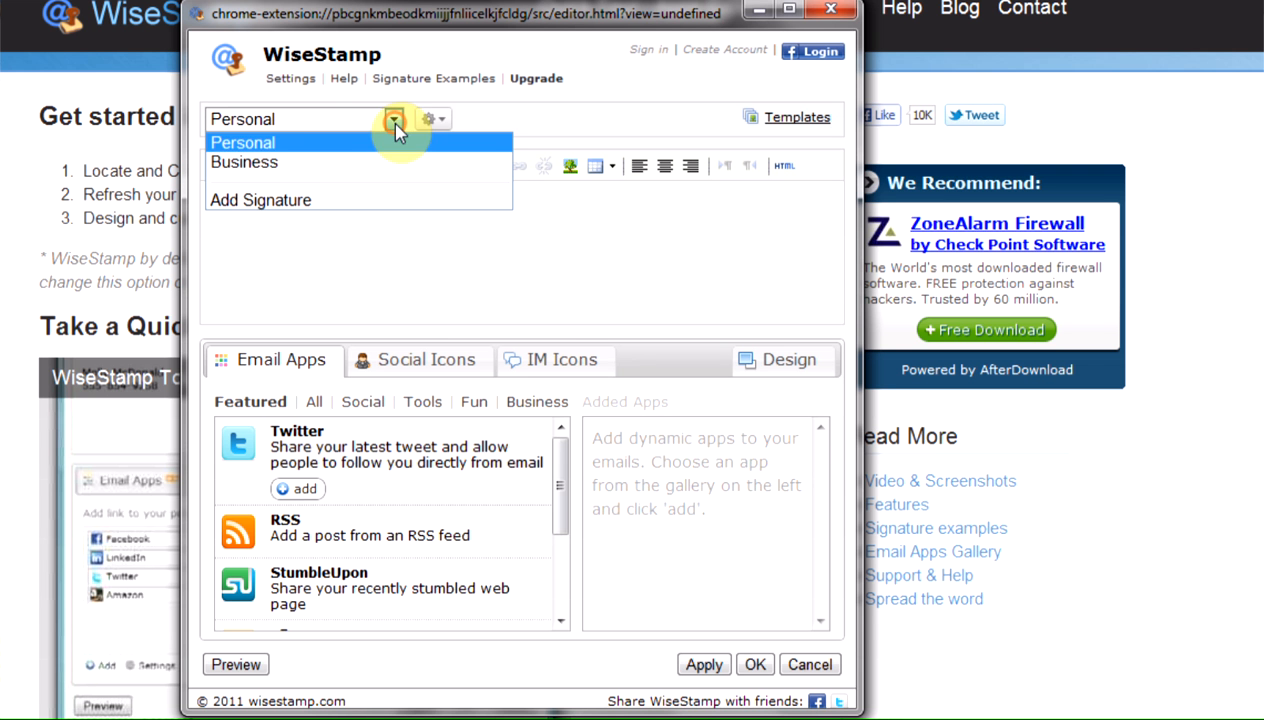
pyautogui.click(289, 175)
pyautogui.click(294, 235)
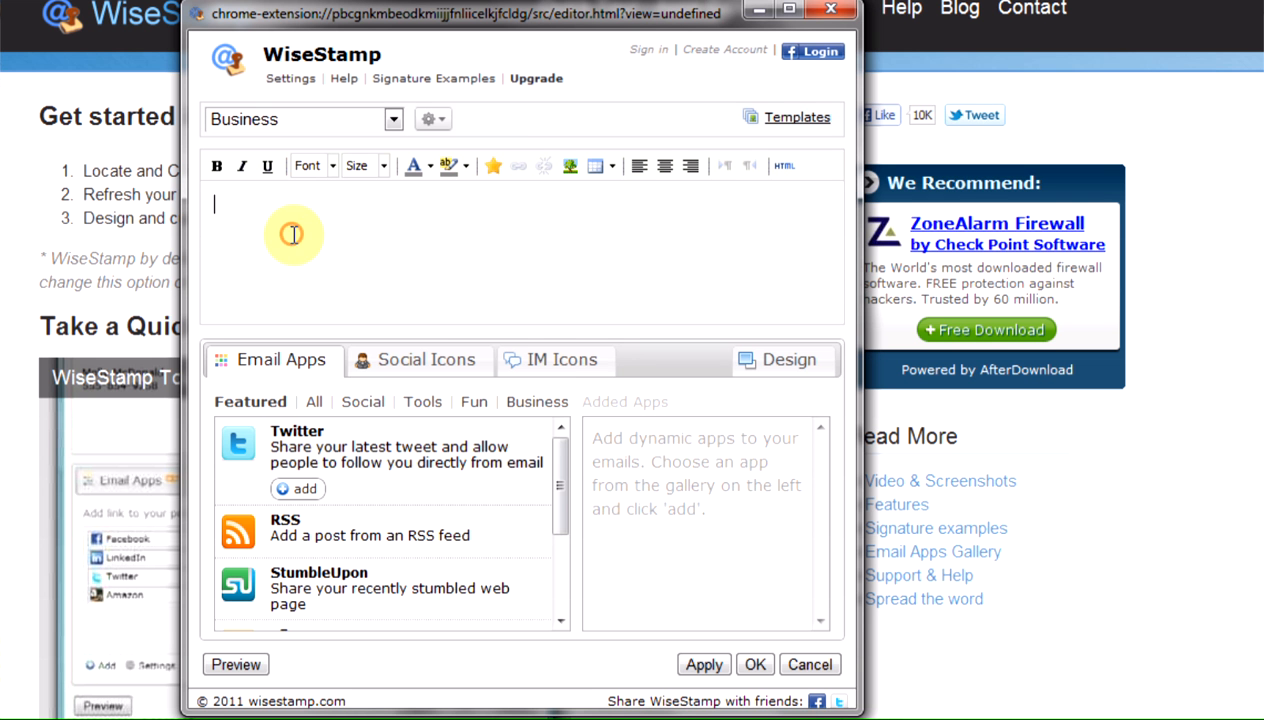
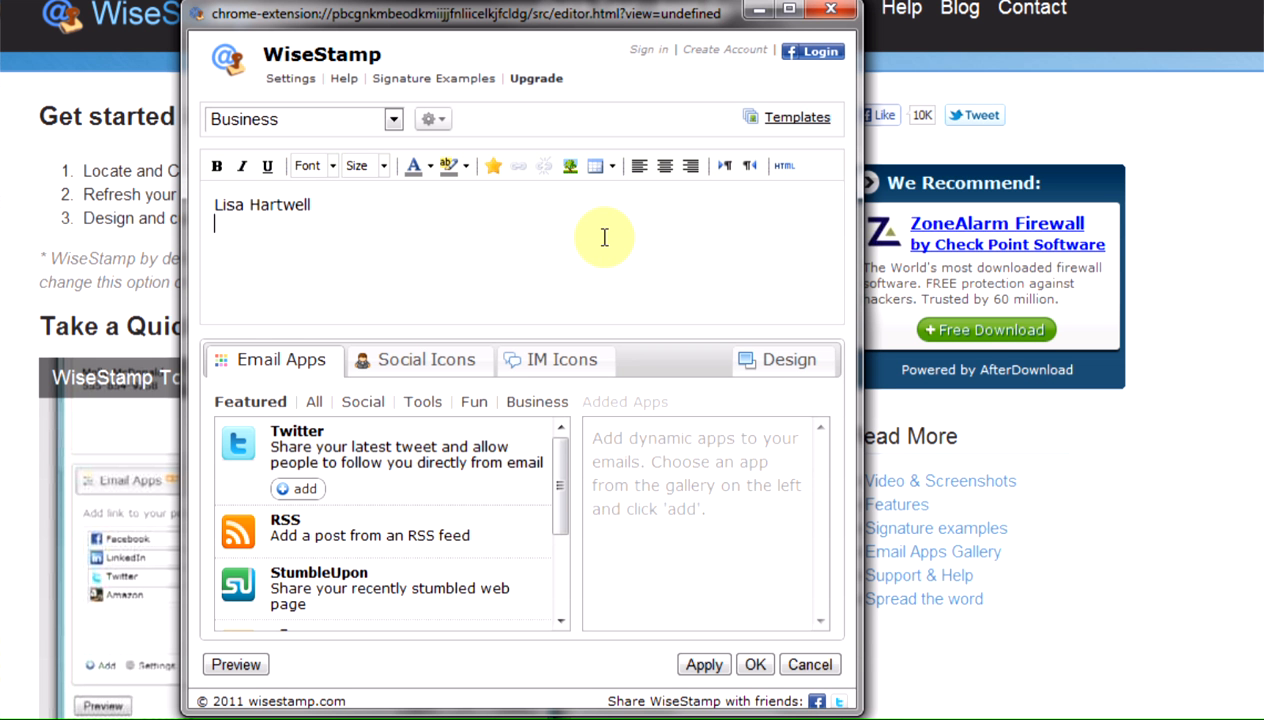
pyautogui.press('Return')
pyautogui.hotkey('ctrl', 'v')
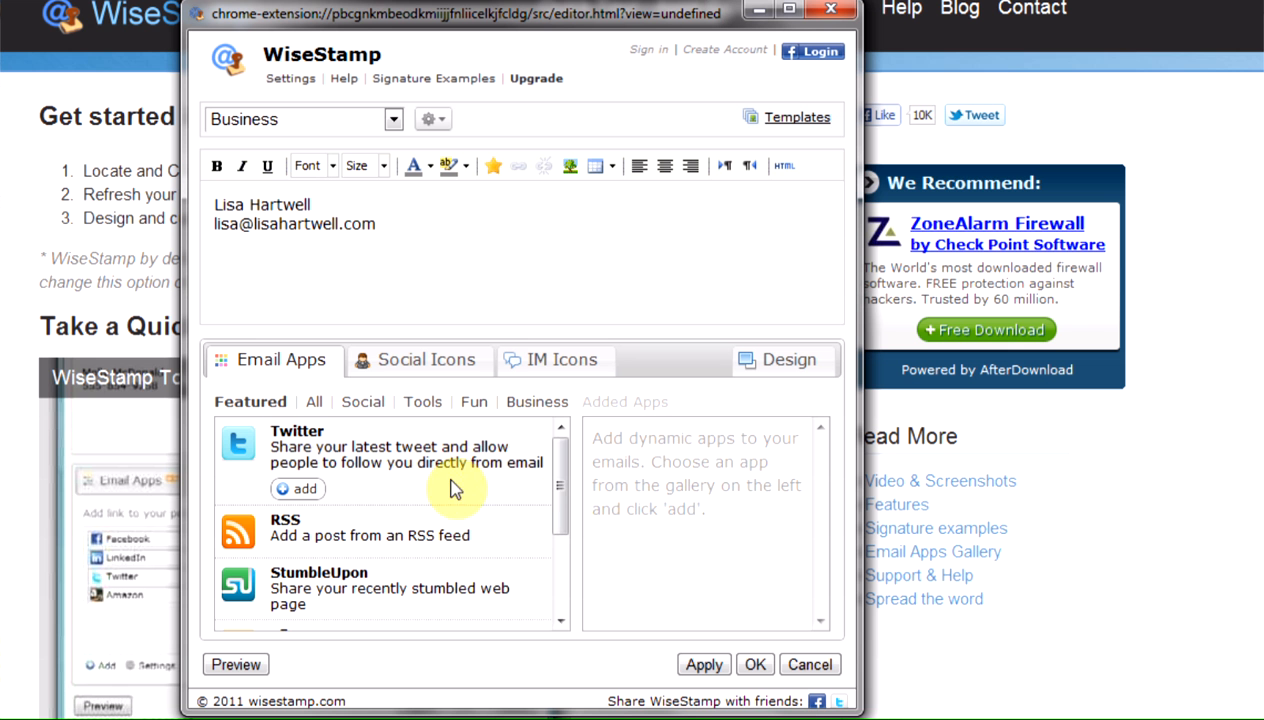
# Step: Examine the available email apps in the Featured, Social and Tools categories
pyautogui.moveTo(557, 487); pyautogui.dragTo(558, 508)
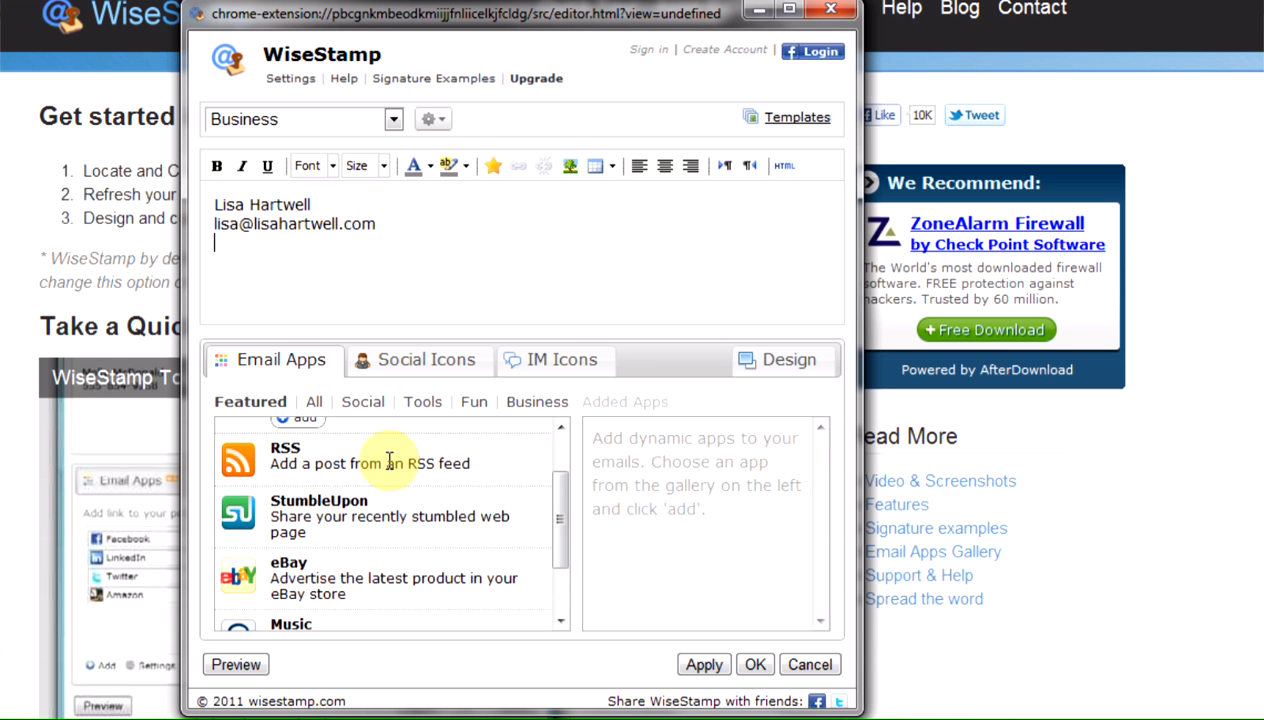
pyautogui.moveTo(564, 499); pyautogui.dragTo(556, 429)
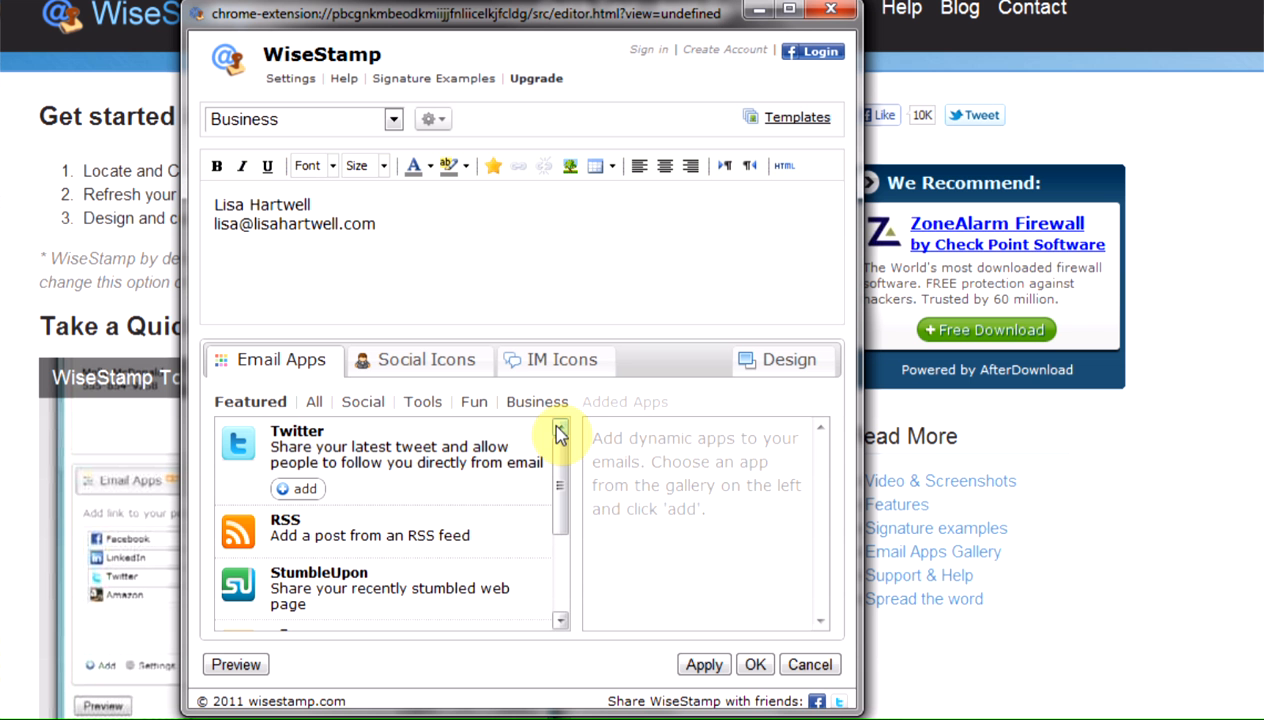
pyautogui.click(366, 405)
pyautogui.moveTo(559, 500); pyautogui.dragTo(564, 474)
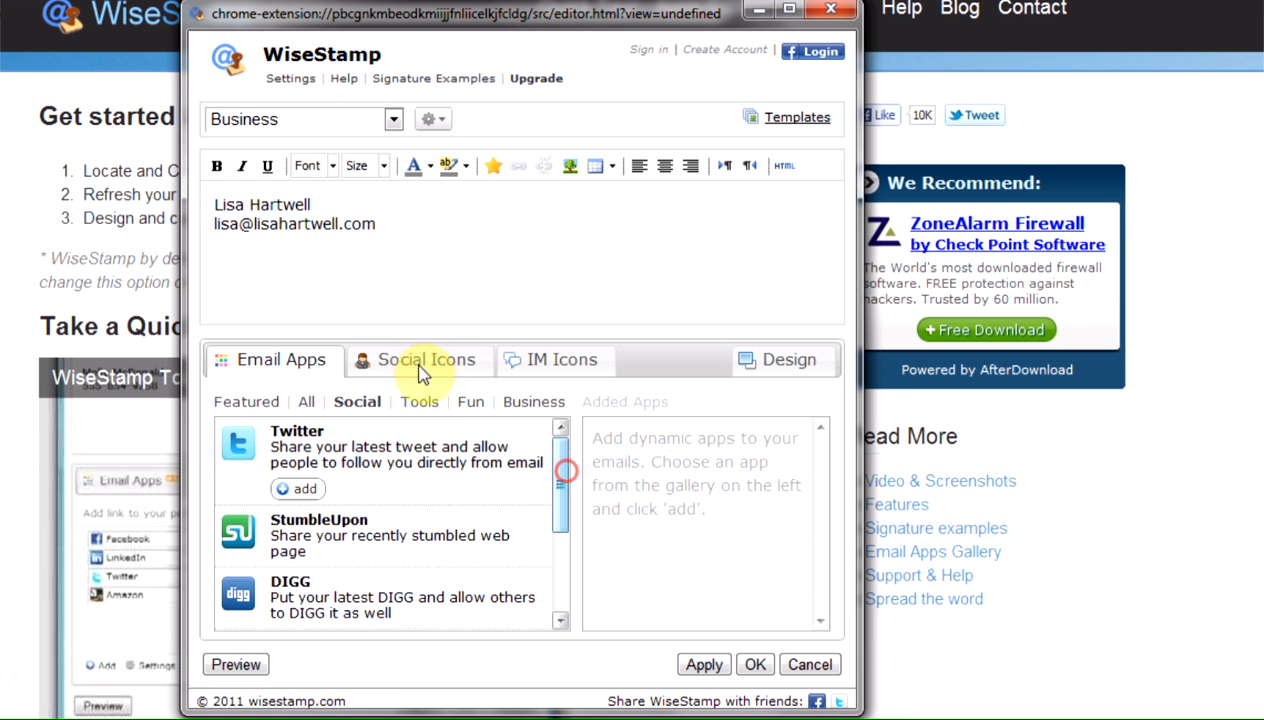
pyautogui.click(419, 405)
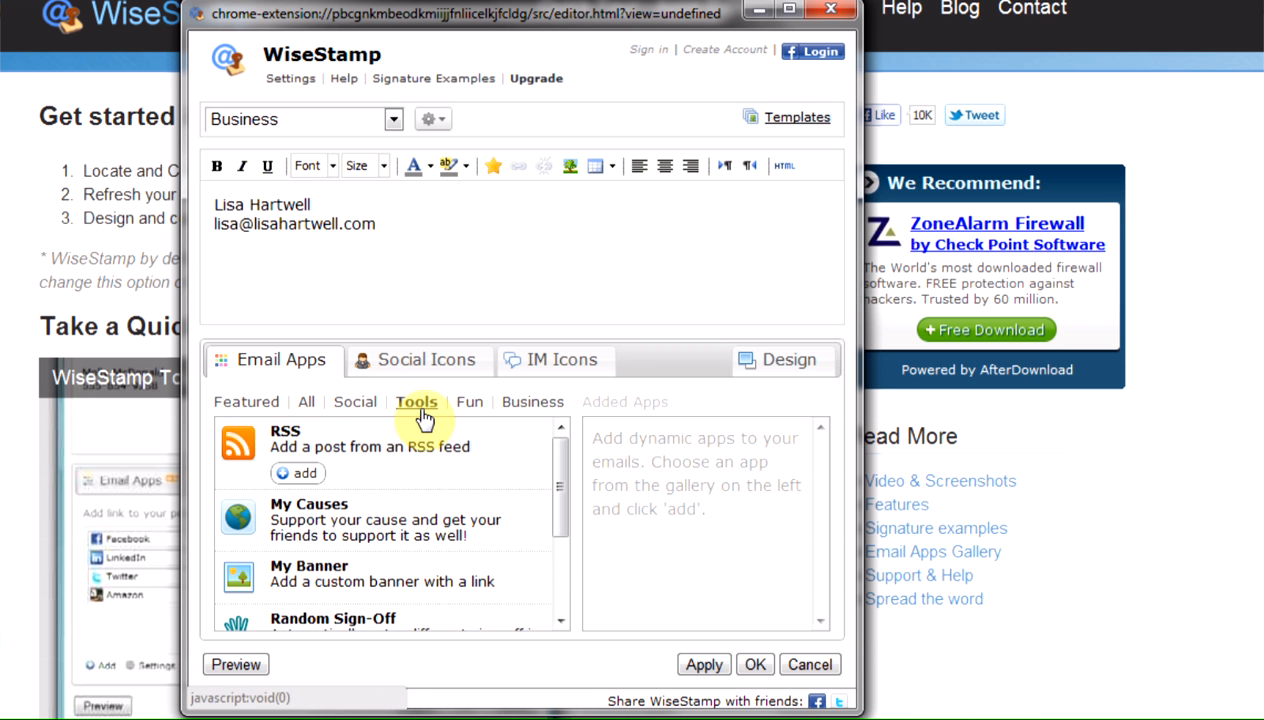
pyautogui.moveTo(560, 480); pyautogui.dragTo(469, 391)
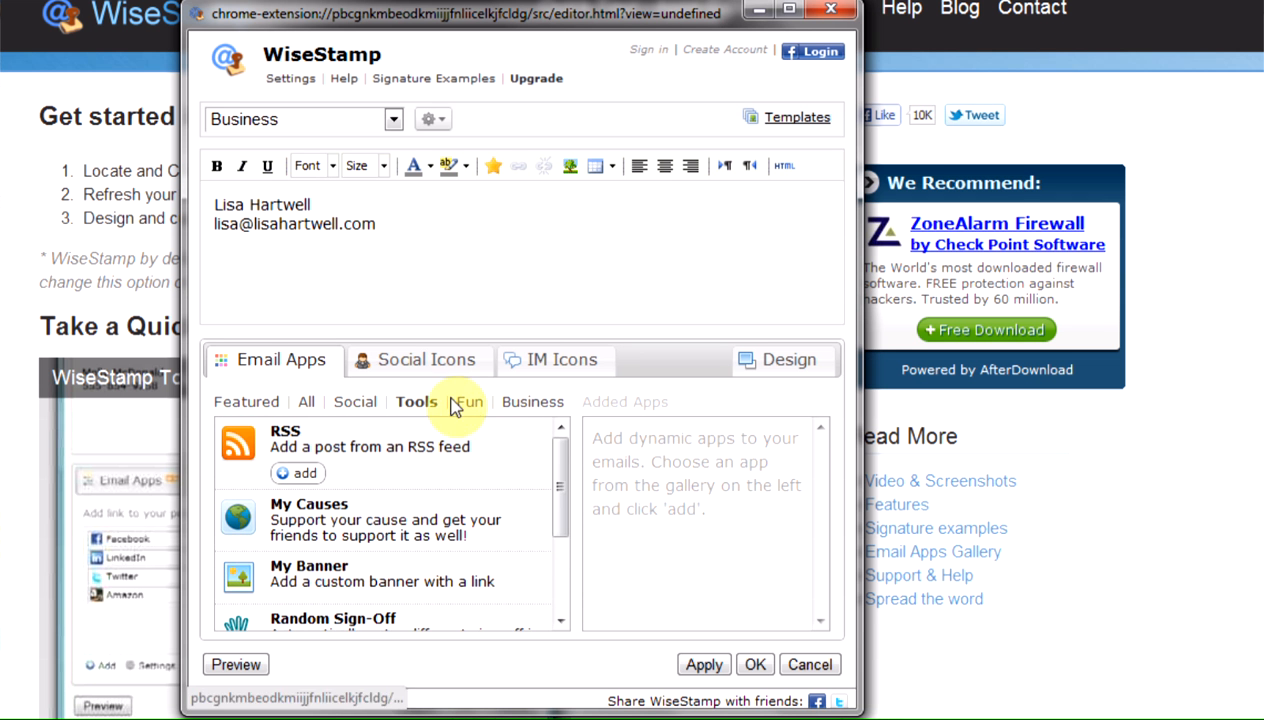
# Step: Add the Random Quotes app from the Fun category, with quotes by category set to Inspiration
pyautogui.click(476, 412)
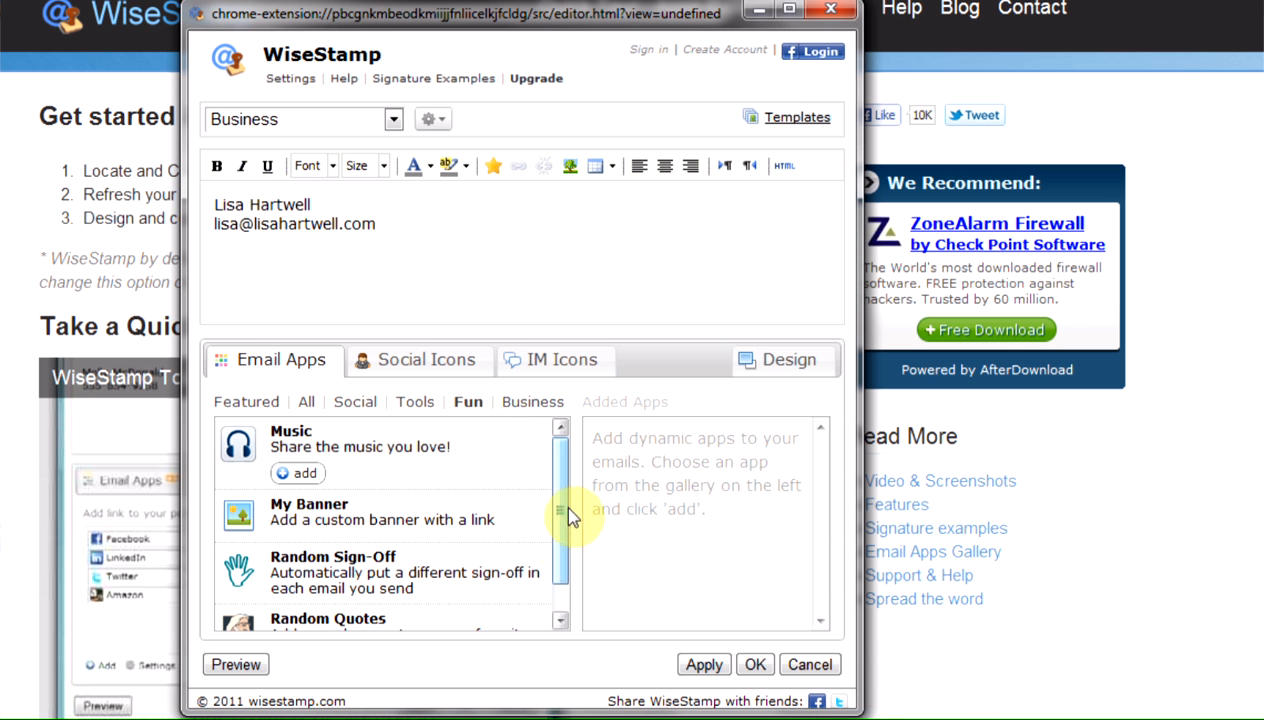
pyautogui.scroll(-1, 420, 540)
pyautogui.moveTo(311, 590)
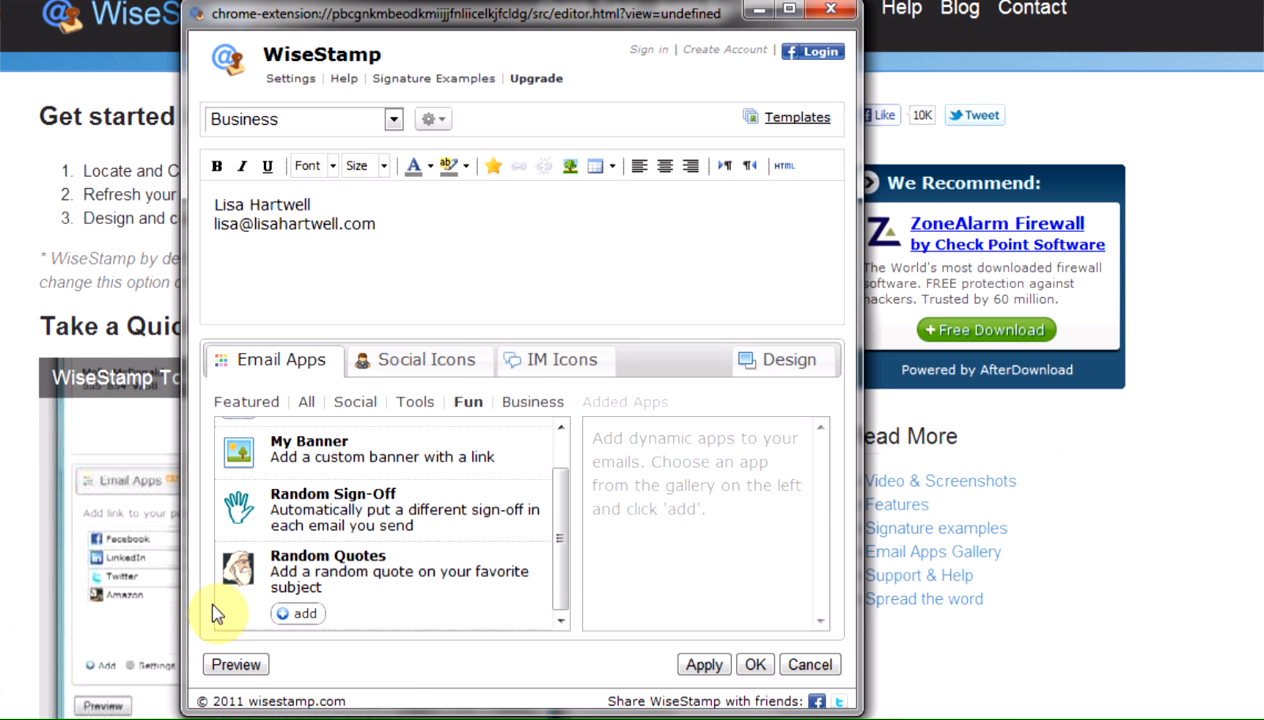
pyautogui.click(300, 614)
pyautogui.click(616, 314)
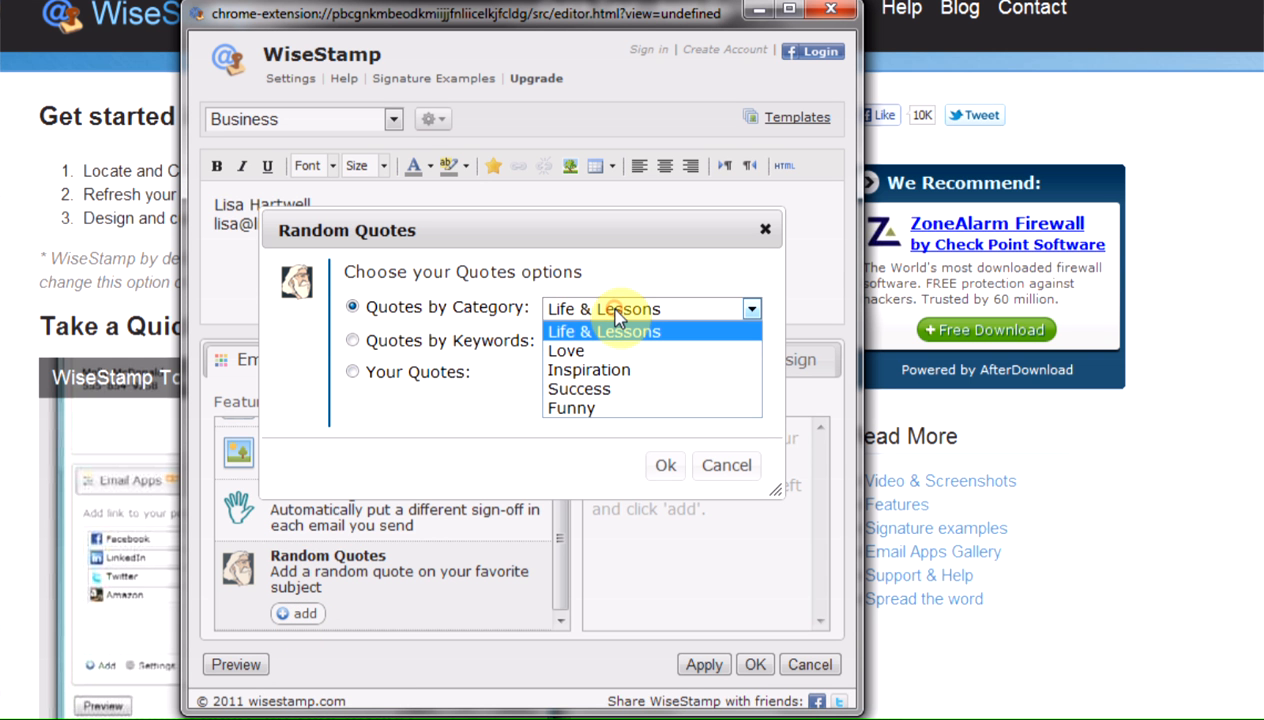
pyautogui.click(601, 370)
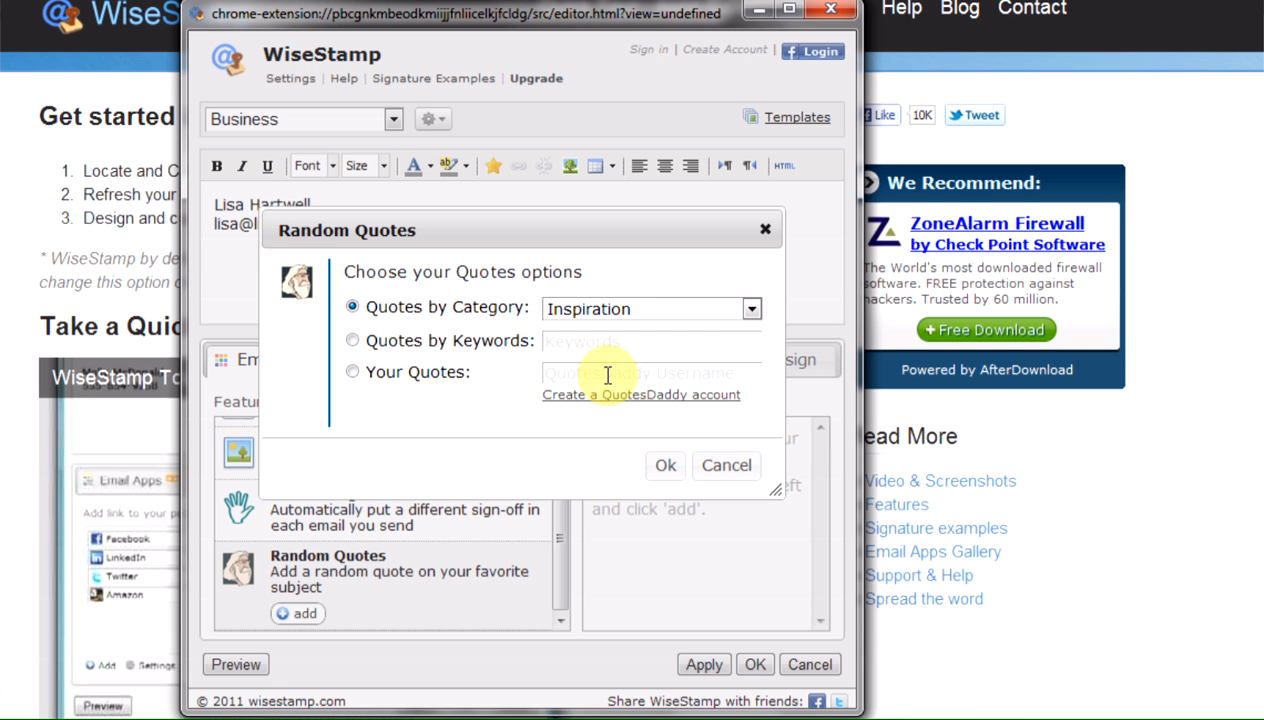
pyautogui.click(665, 466)
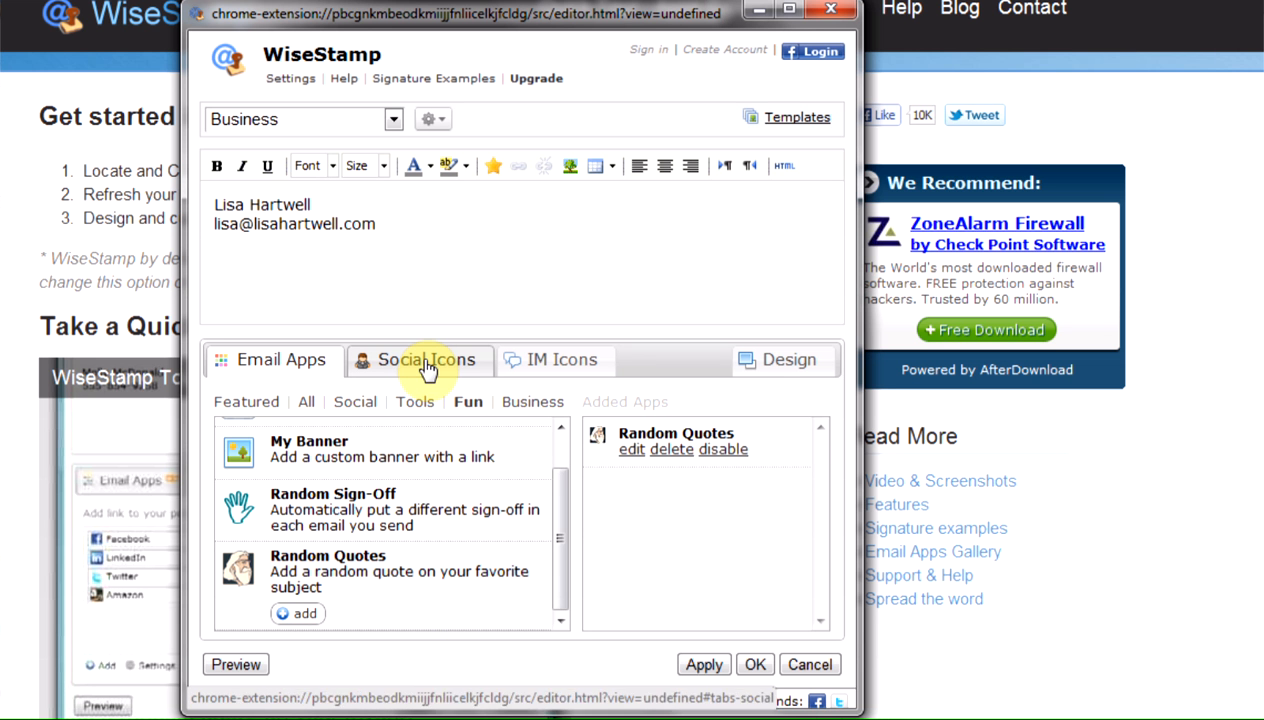
# Step: Add the Twitter app from the Featured category with the username swbn, showing all tweets
pyautogui.click(528, 403)
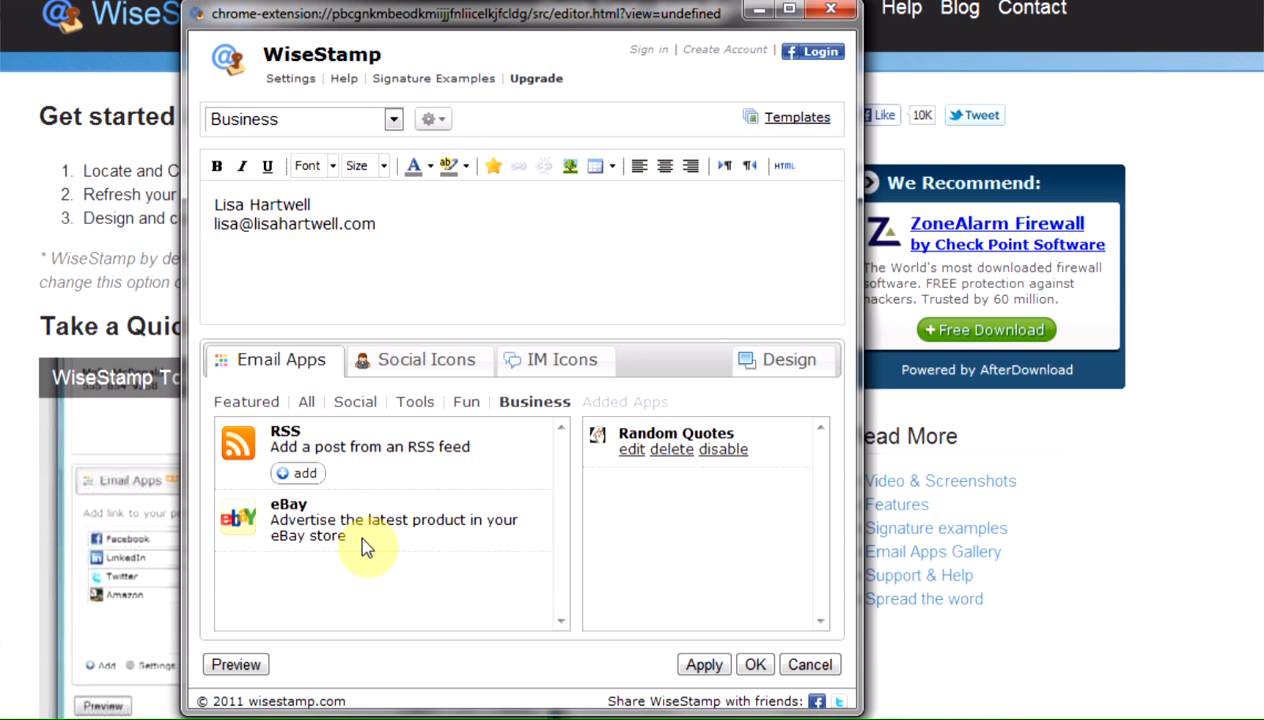
pyautogui.click(250, 402)
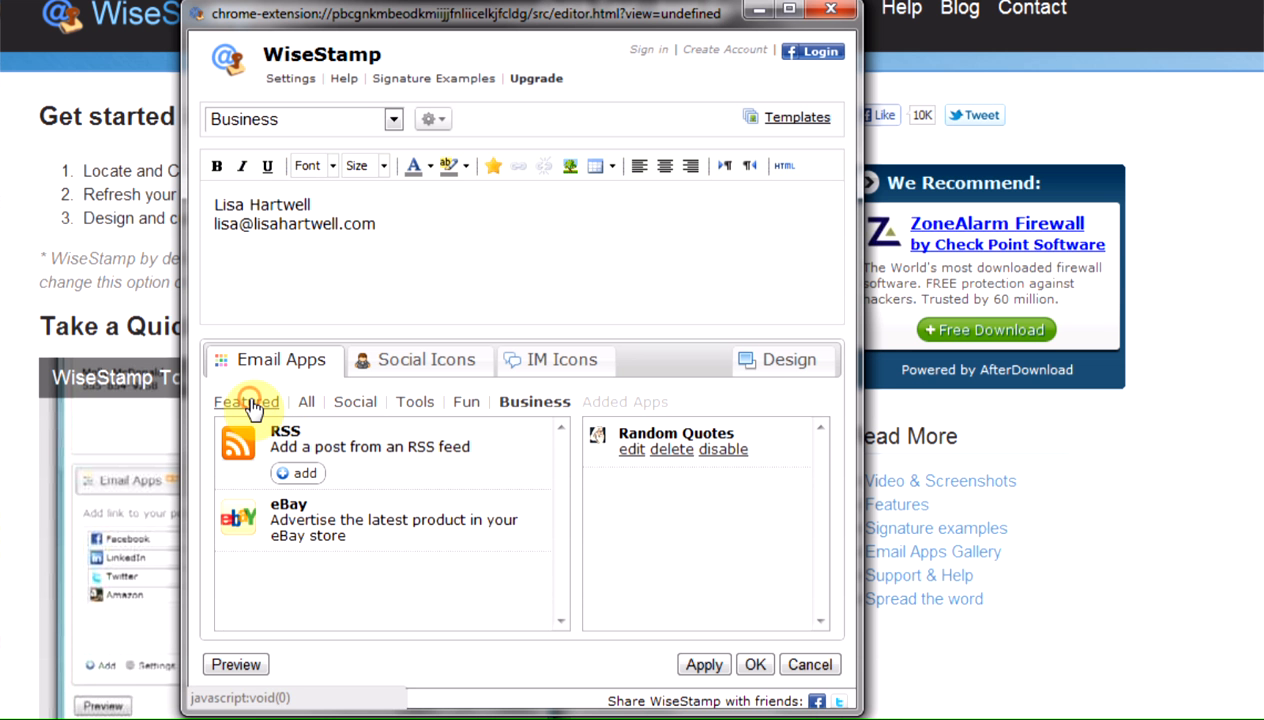
pyautogui.click(301, 497)
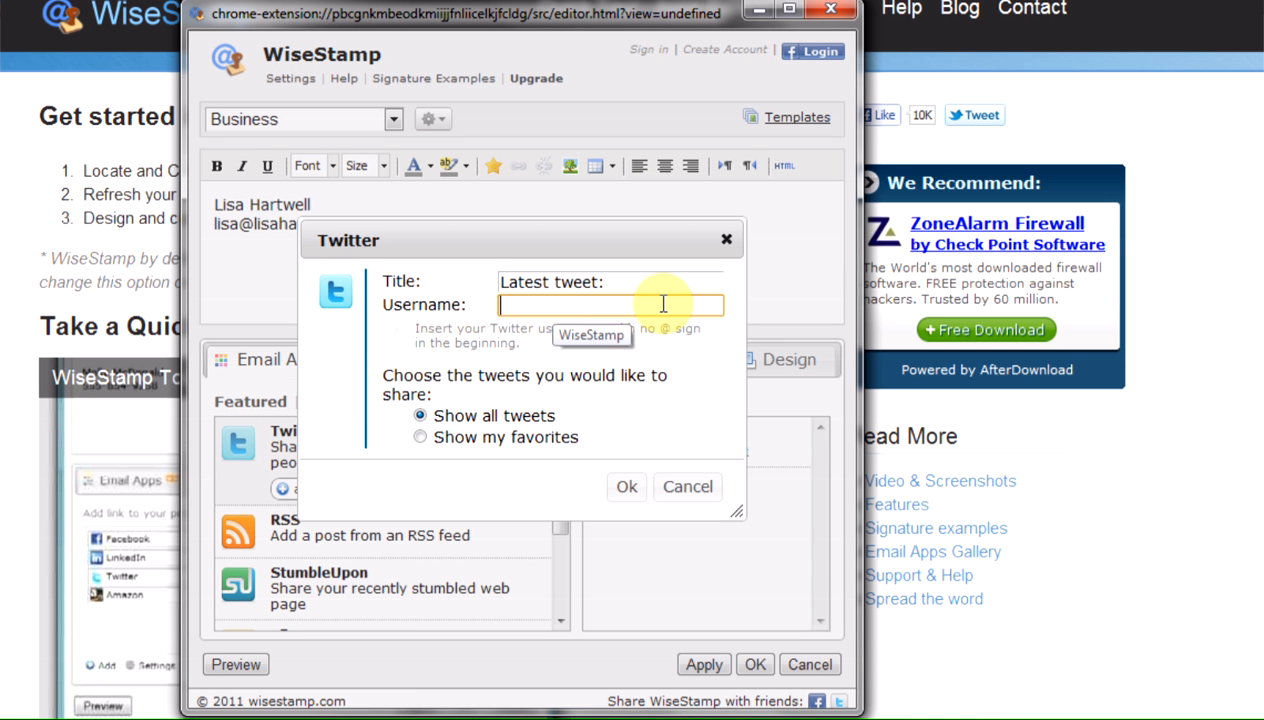
pyautogui.write('swbn')
pyautogui.click(626, 487)
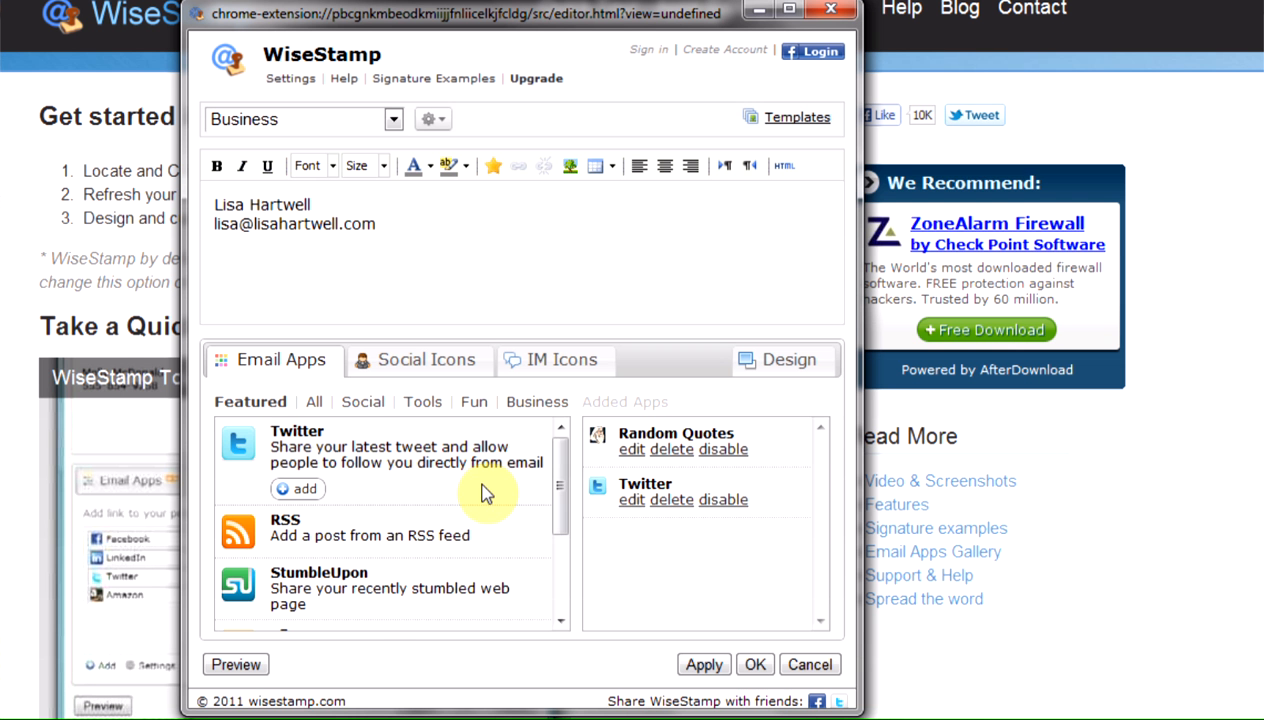
pyautogui.click(426, 359)
pyautogui.click(438, 440)
pyautogui.write('http://www.')
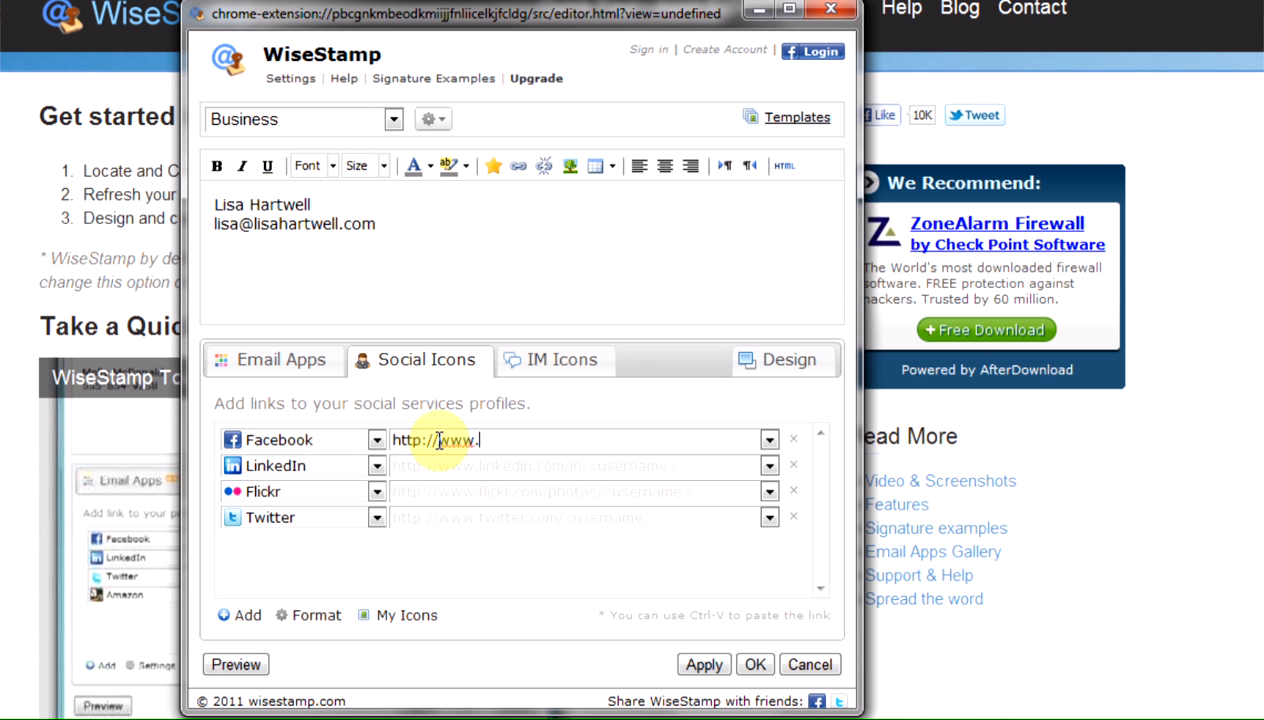
pyautogui.write('facebook.com')
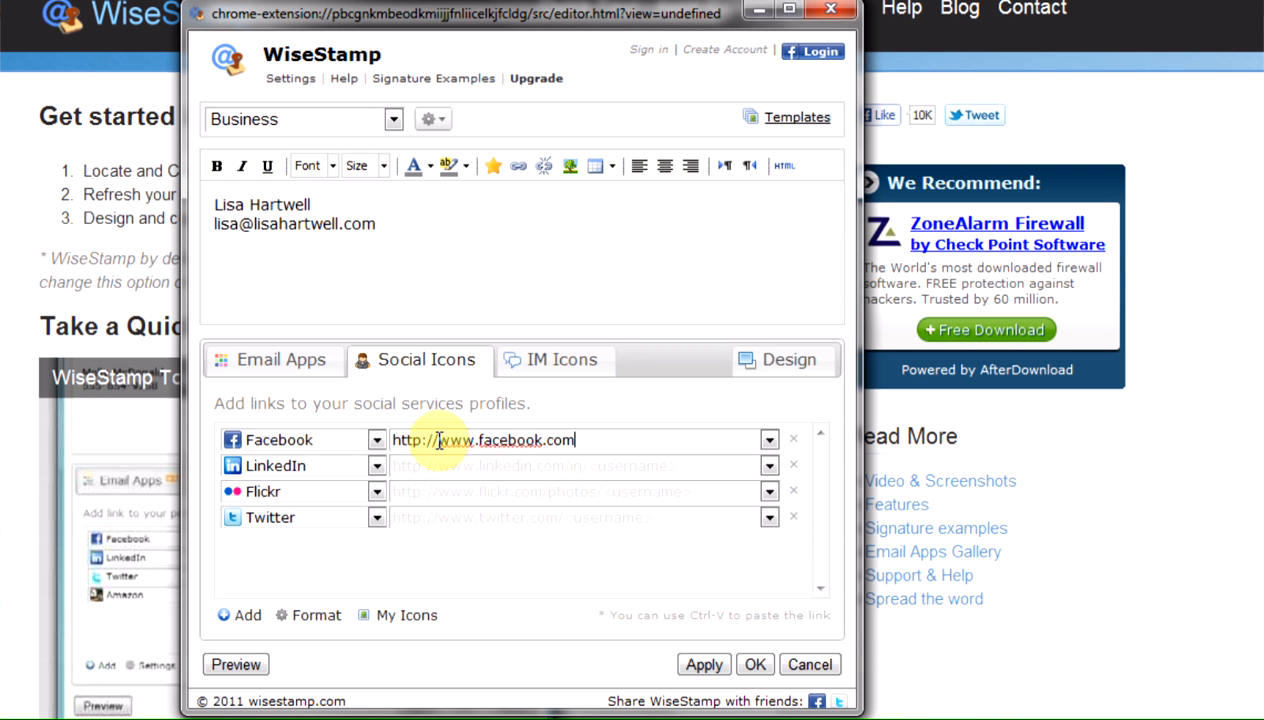
pyautogui.write('/swbnetwork')
pyautogui.click(465, 468)
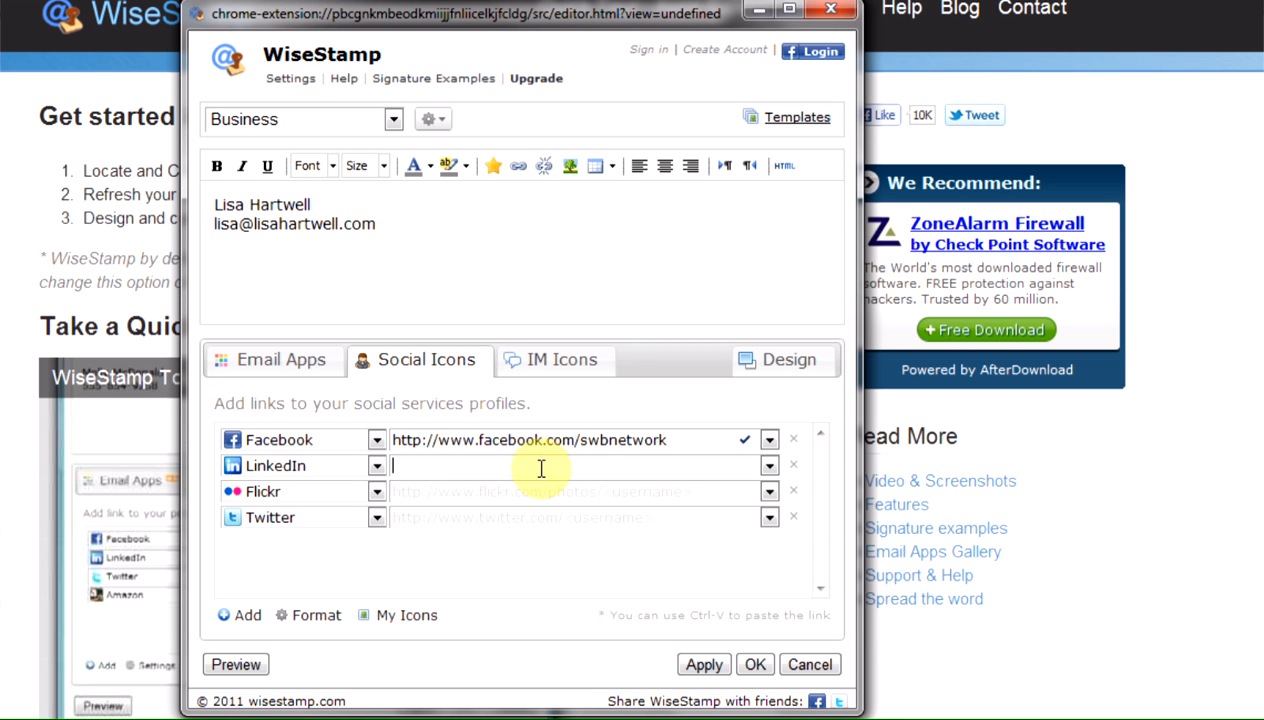
pyautogui.click(502, 513)
pyautogui.write('http://twitter.com/swbn')
pyautogui.click(704, 668)
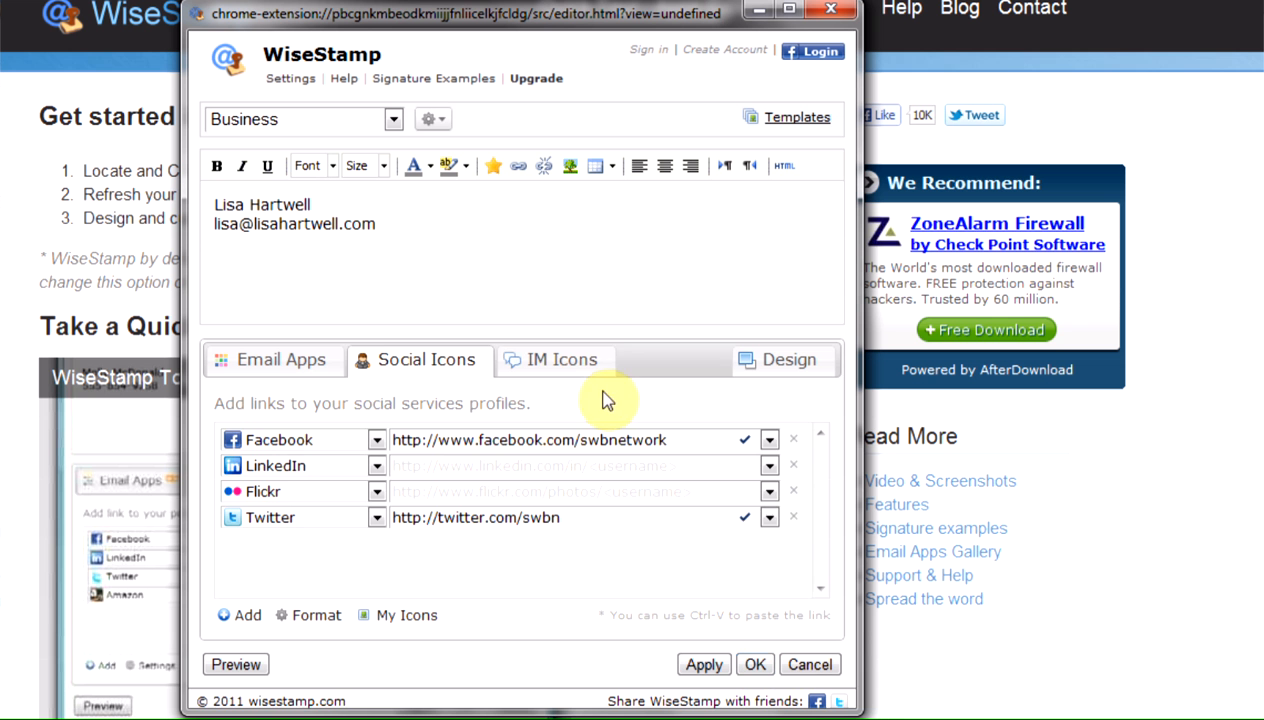
# Step: Enter the Skype username in the signature's instant messaging icons
pyautogui.click(575, 360)
pyautogui.click(449, 463)
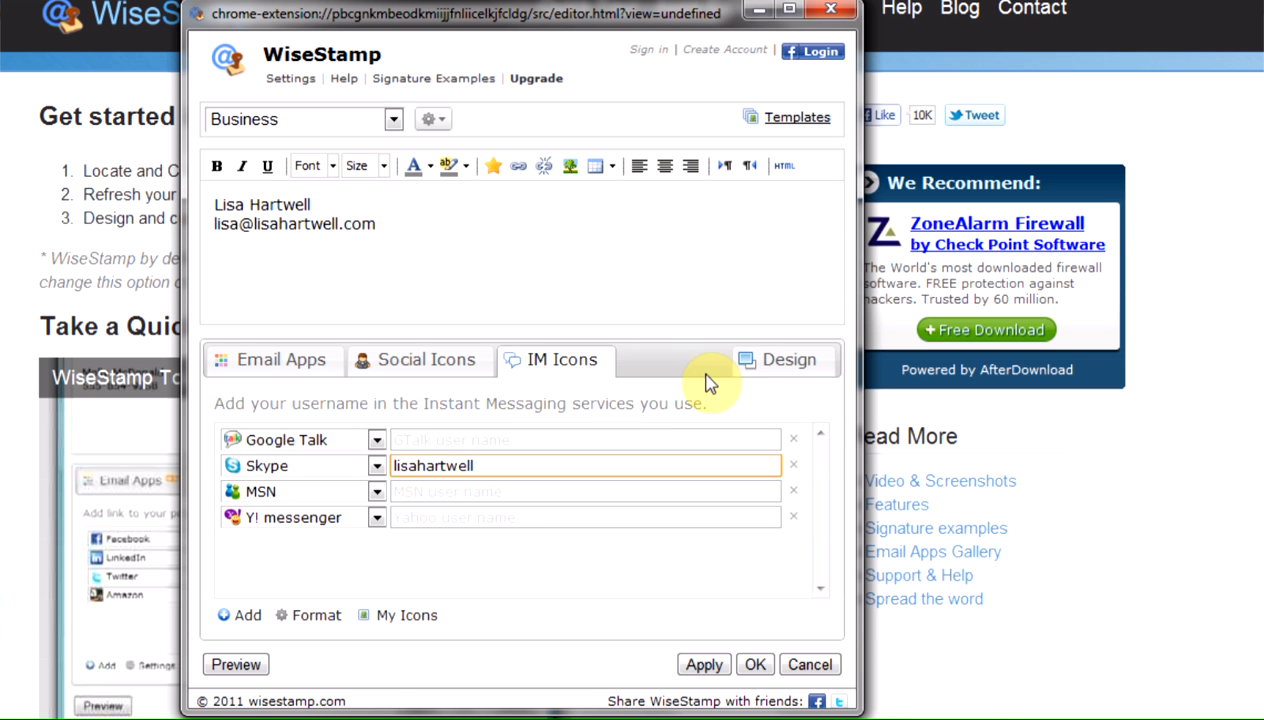
# Step: Set the signature's border type to Top line and its background color to Light gray
pyautogui.click(770, 362)
pyautogui.click(517, 412)
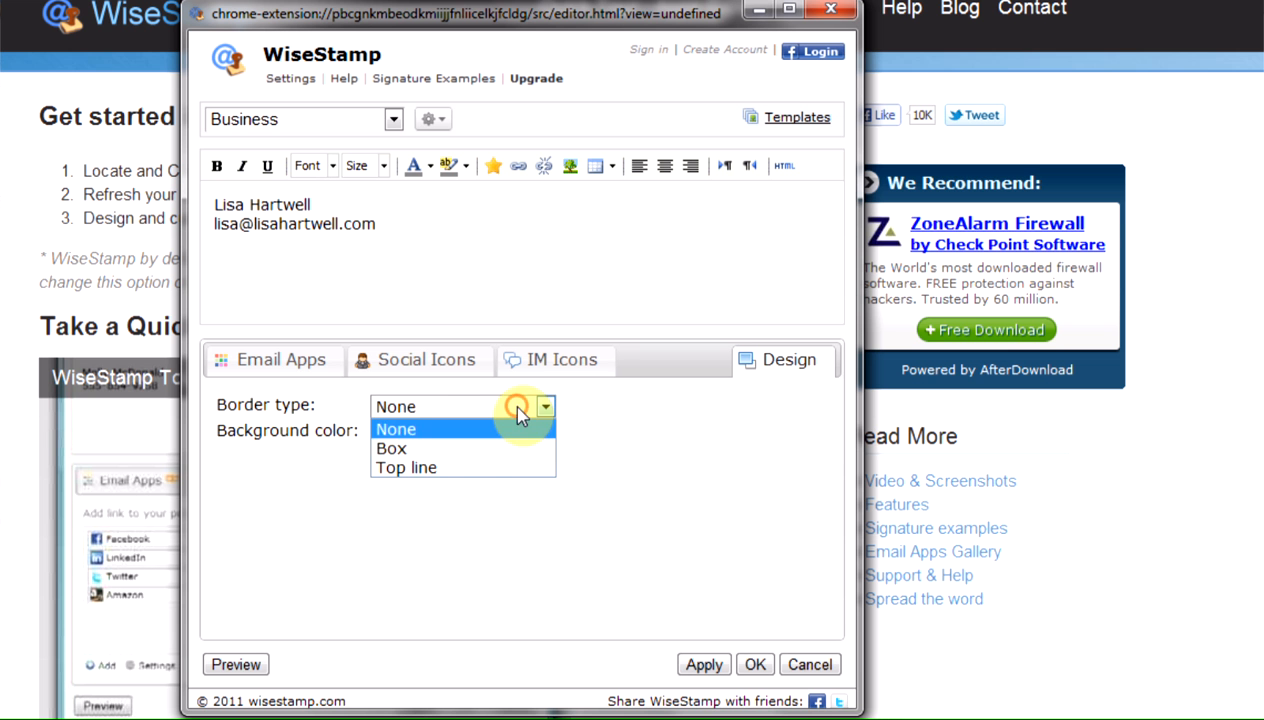
pyautogui.click(480, 468)
pyautogui.click(469, 435)
pyautogui.click(463, 479)
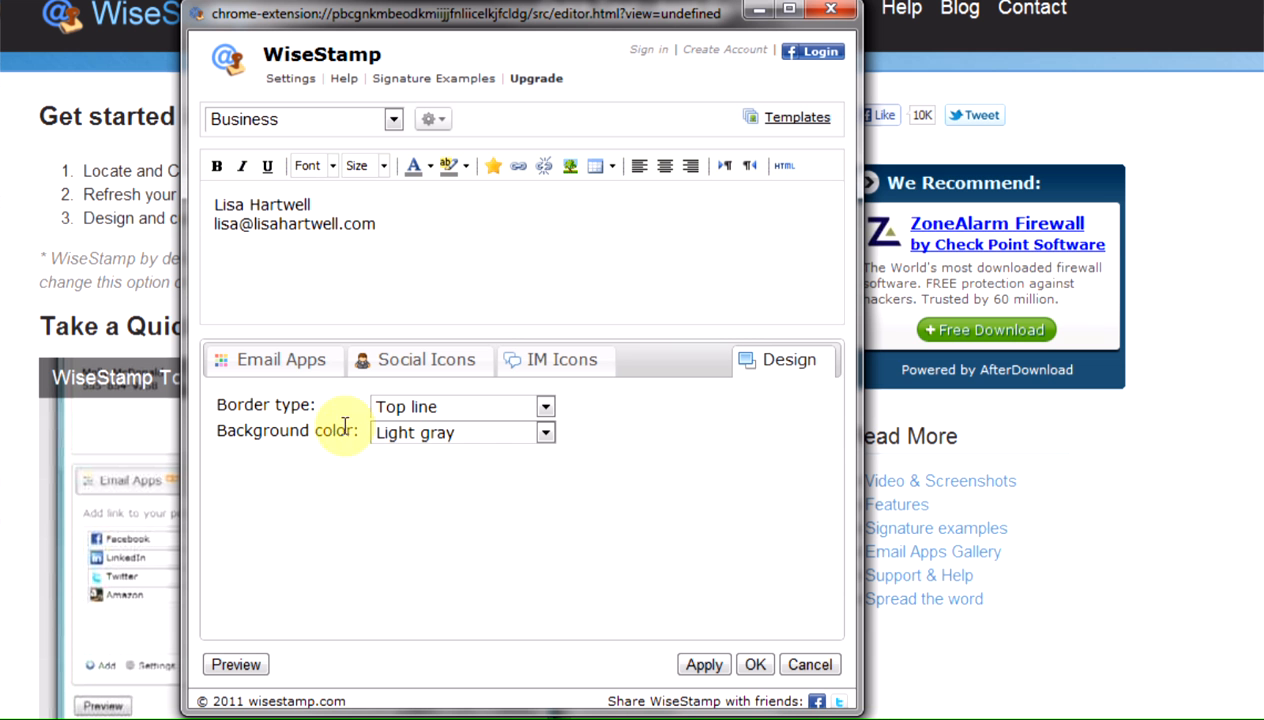
# Step: Make the name line in the signature bold
pyautogui.click(282, 360)
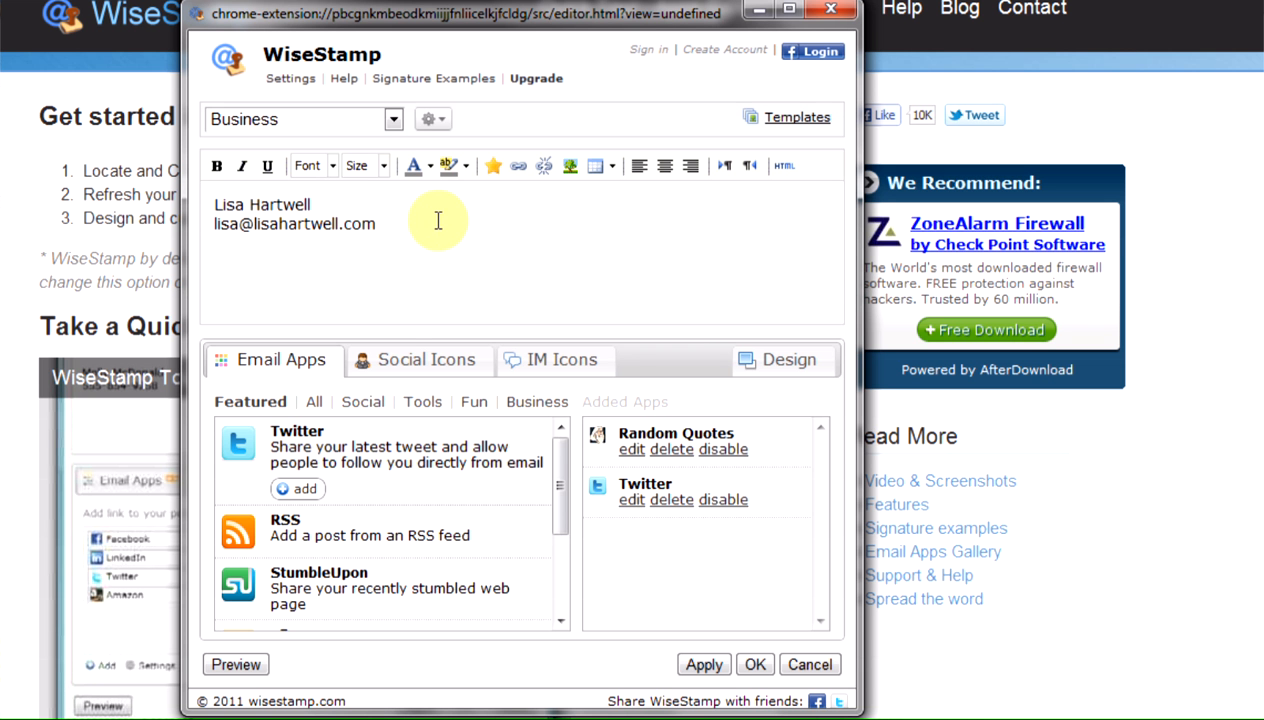
pyautogui.click(409, 232)
pyautogui.moveTo(220, 243); pyautogui.dragTo(368, 199)
pyautogui.click(216, 165)
# Step: Format the e-mail address line as gray italic text and apply the signature changes
pyautogui.moveTo(213, 226); pyautogui.dragTo(403, 221)
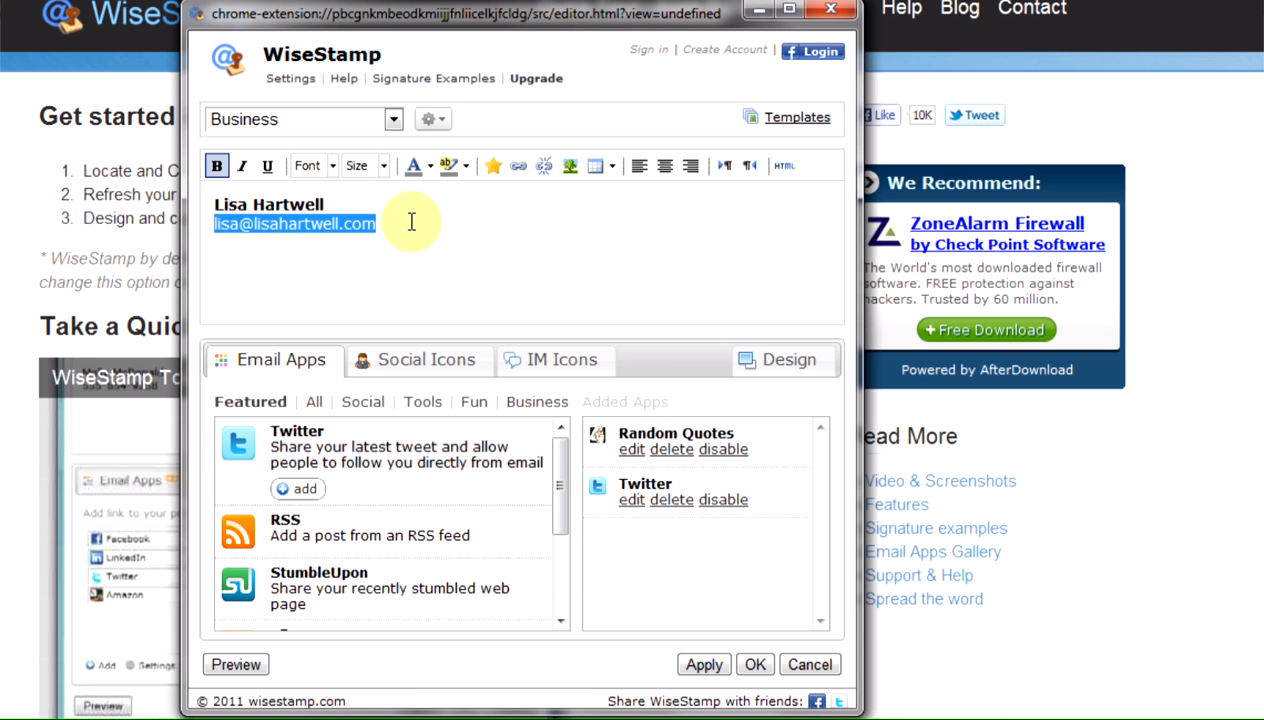
pyautogui.click(248, 165)
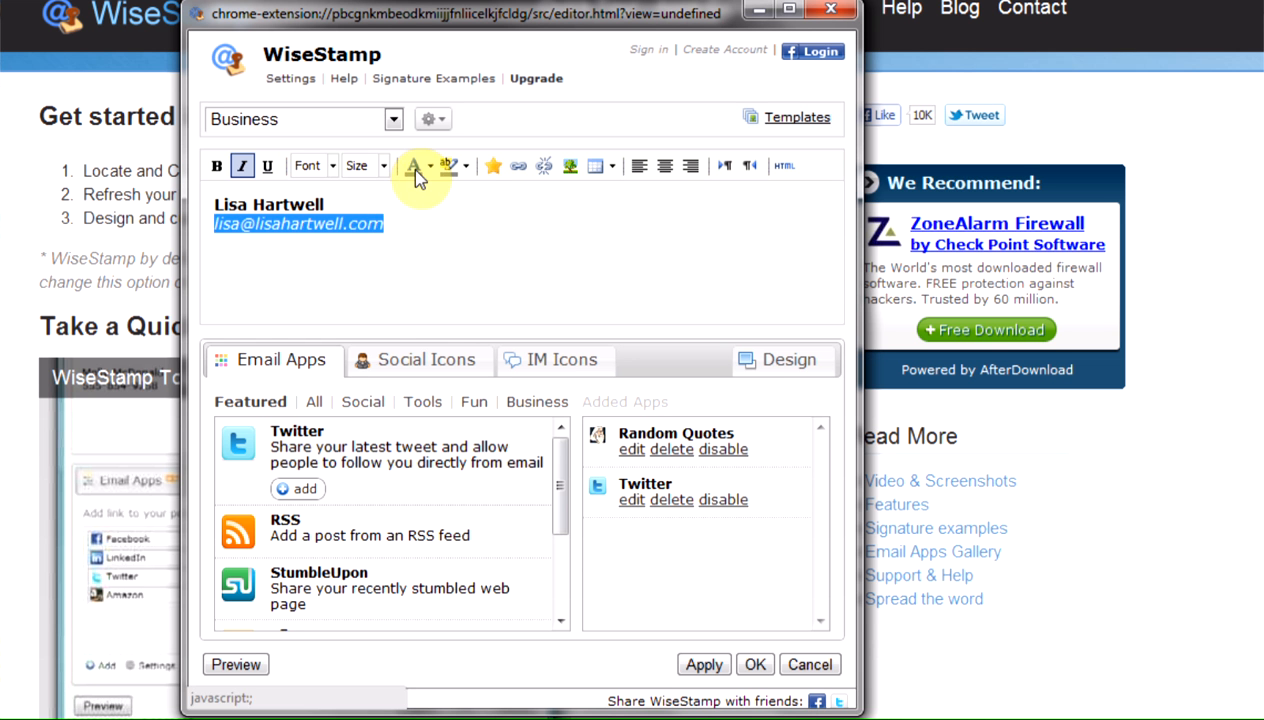
pyautogui.click(411, 223)
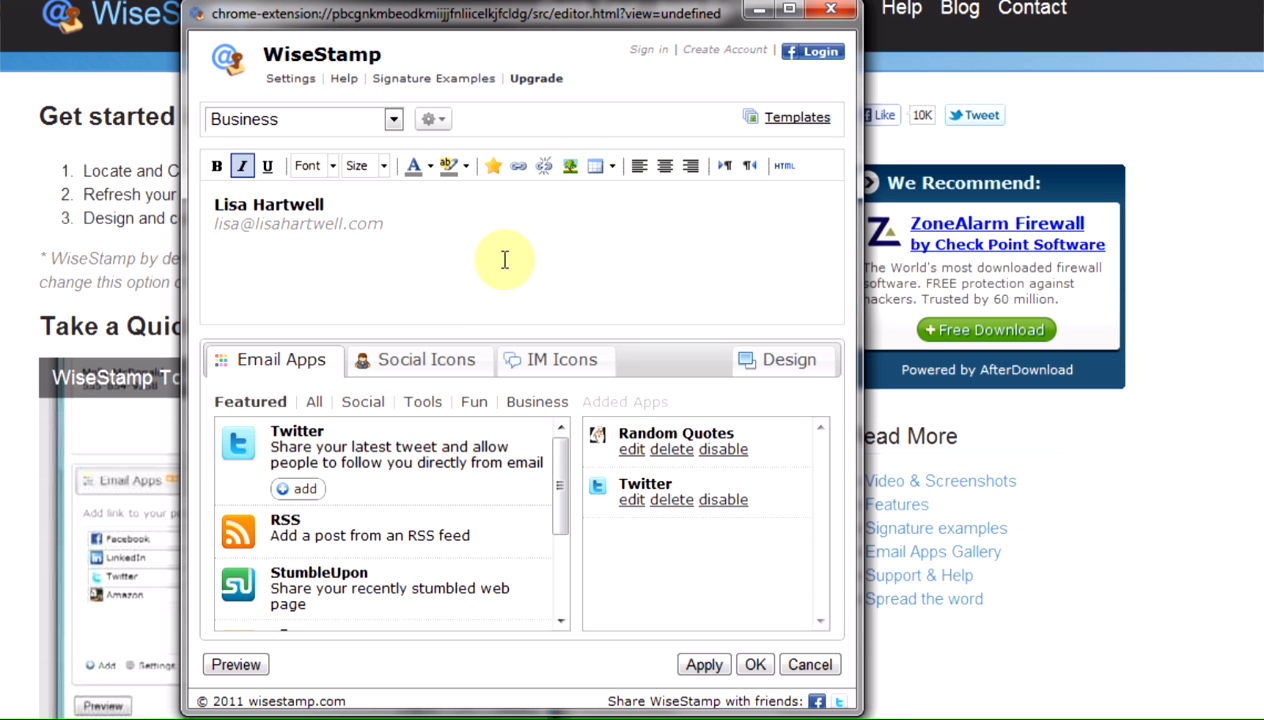
pyautogui.click(701, 674)
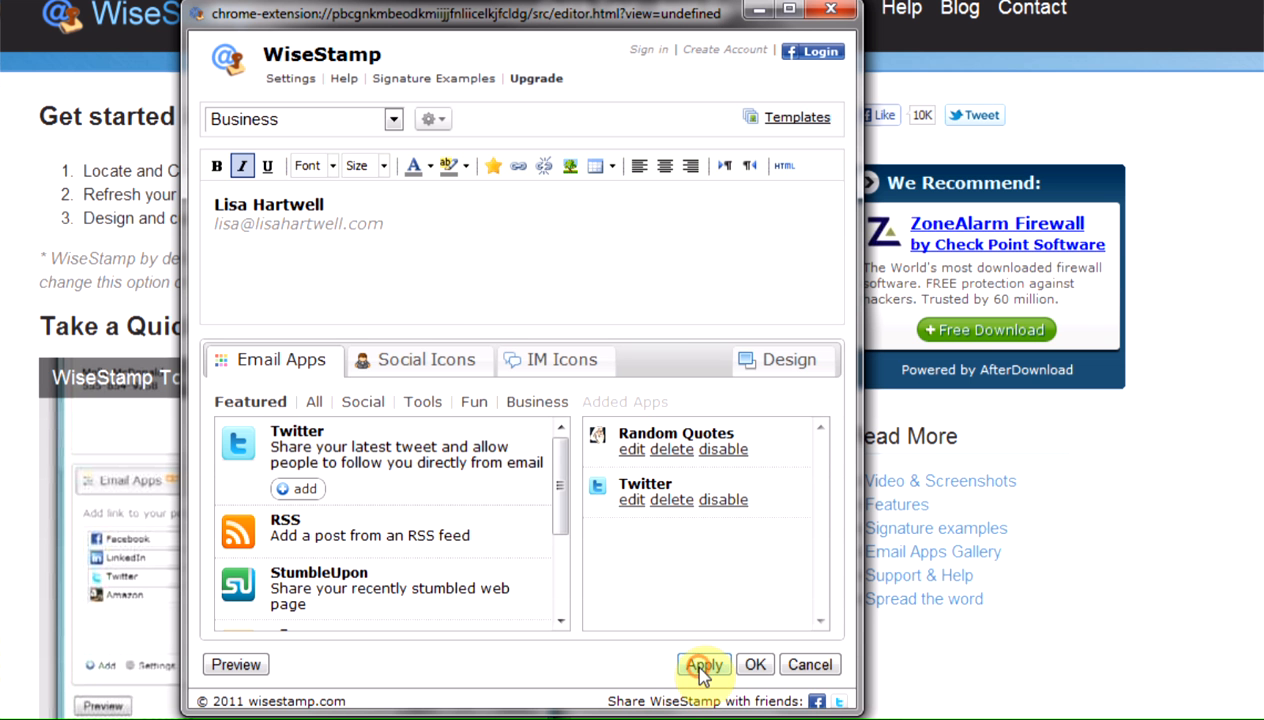
# Step: Save the Business signature, dismiss the confirmation message, and look at the WiseStamp options in Gmail's compose page
pyautogui.click(755, 667)
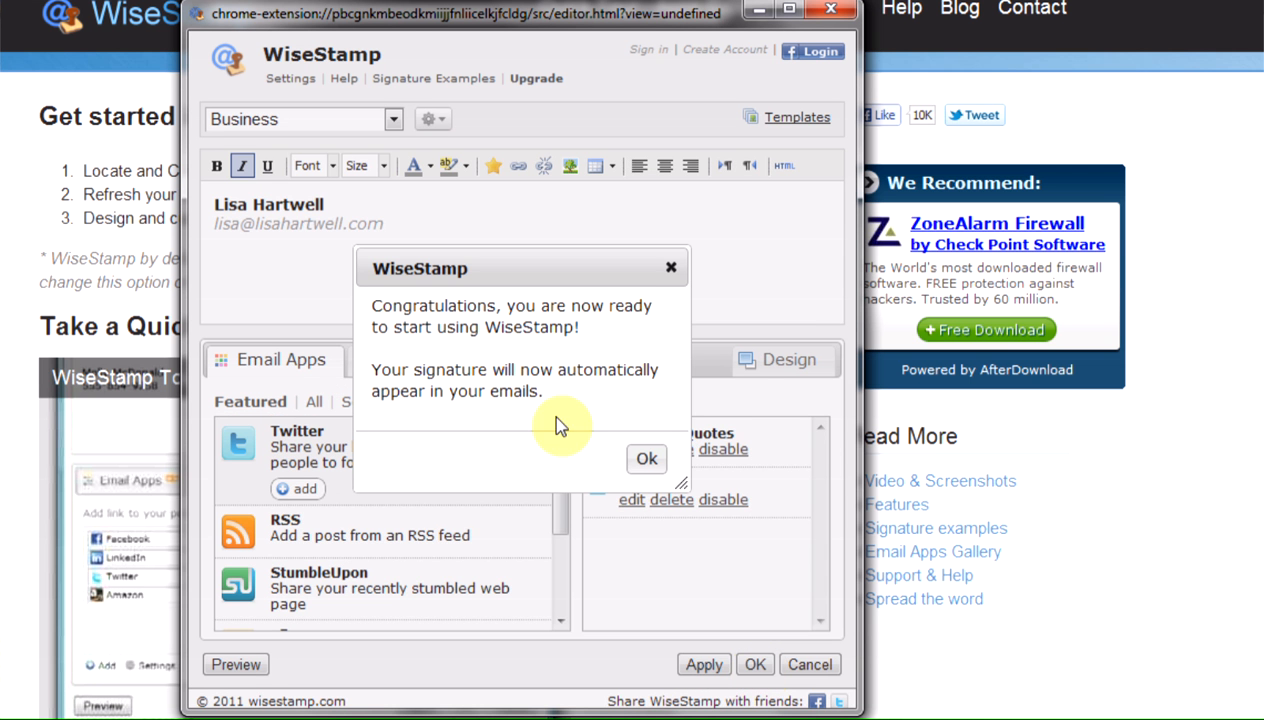
pyautogui.click(650, 462)
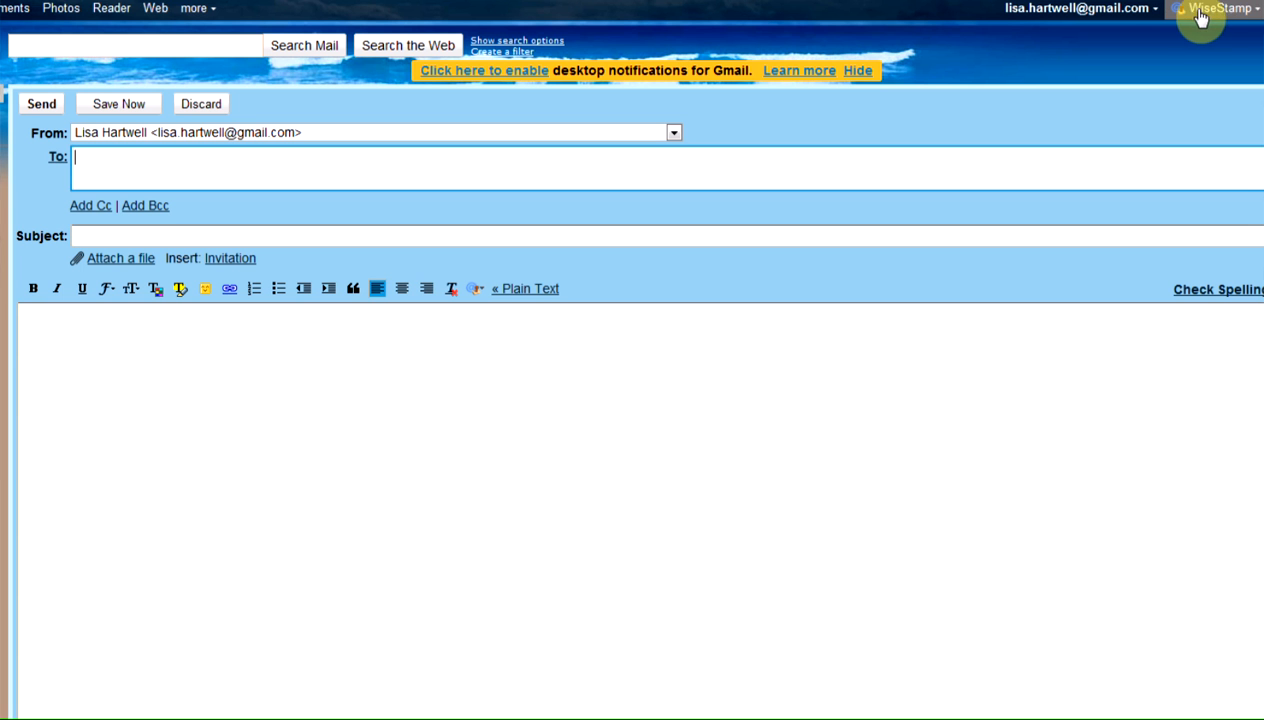
pyautogui.click(1256, 10)
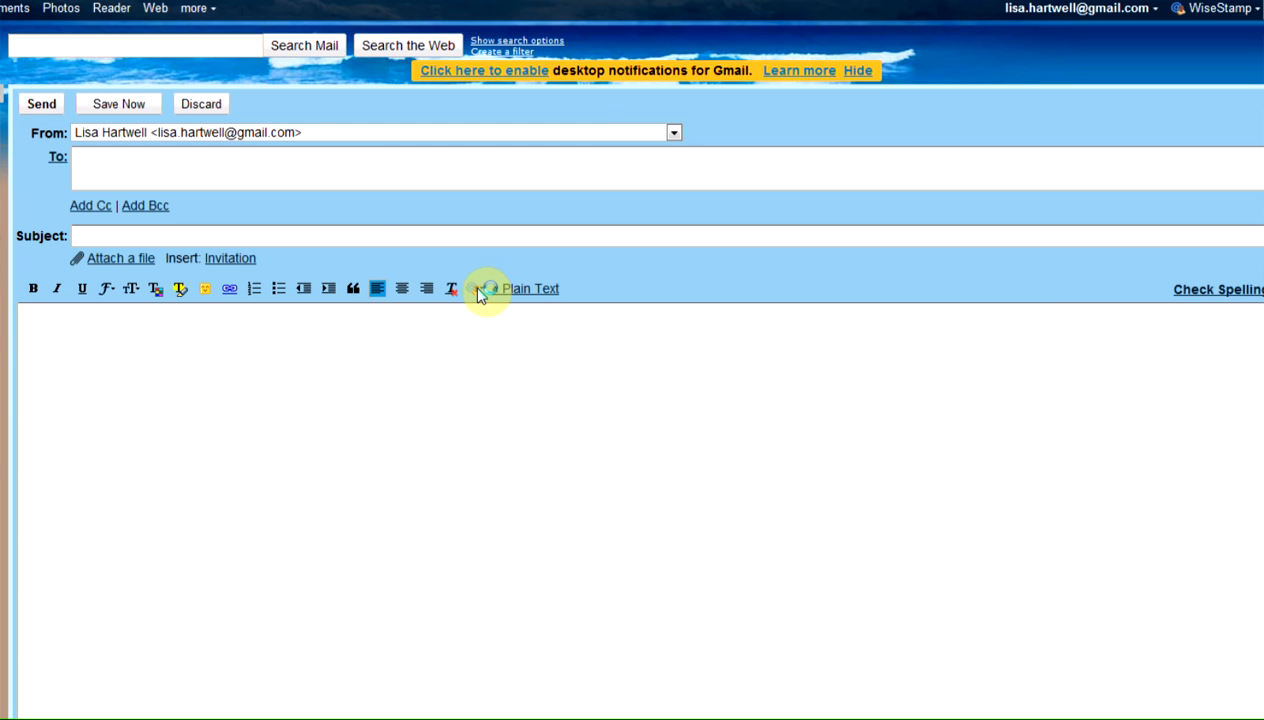
# Step: Address the new e-mail to the recipient's e-mail address and set its subject to "test"
pyautogui.click(268, 156)
pyautogui.press('Return')
pyautogui.press('Tab')
pyautogui.write('test')
# Step: Write "This is a test" as the message body and sign it with the sender's first name, leaving blank lines below
pyautogui.press('Tab')
pyautogui.write('This is a test')
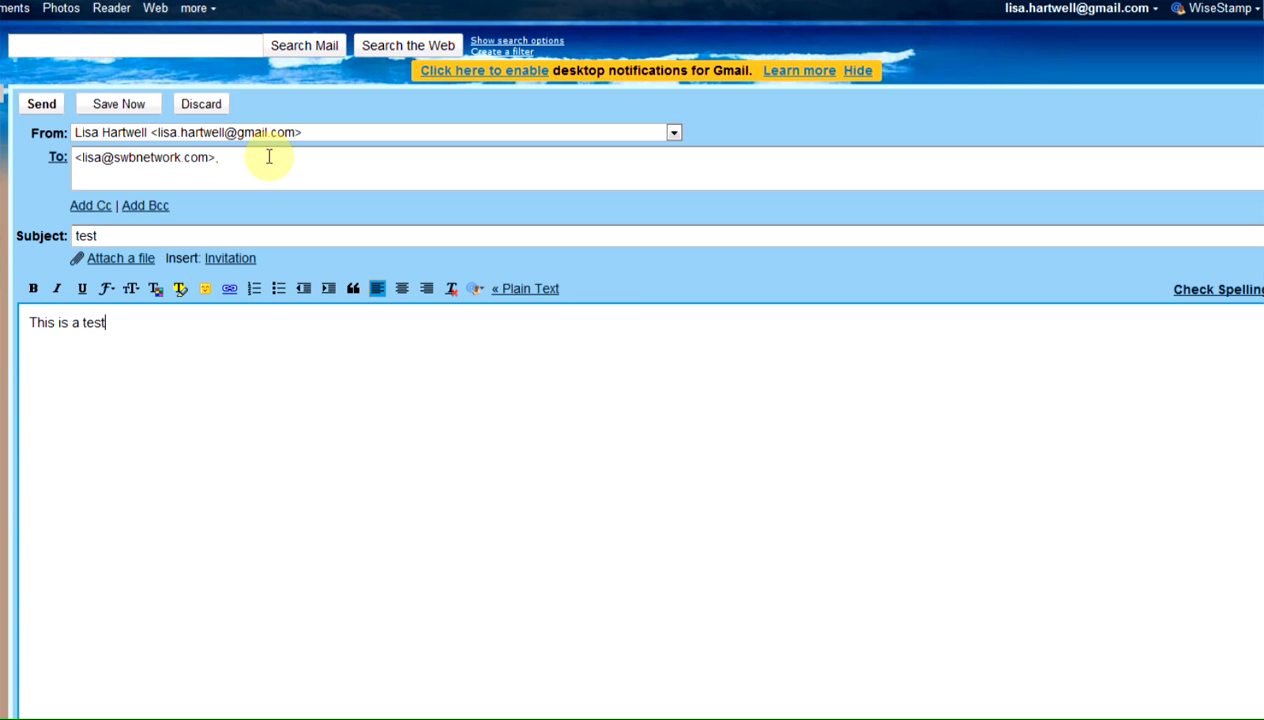
pyautogui.press('Return')
pyautogui.press('Return')
pyautogui.write('Lisa')
pyautogui.press('Return')
pyautogui.press('Return')
# Step: Insert the Business WiseStamp signature into the test message and send the e-mail
pyautogui.click(481, 289)
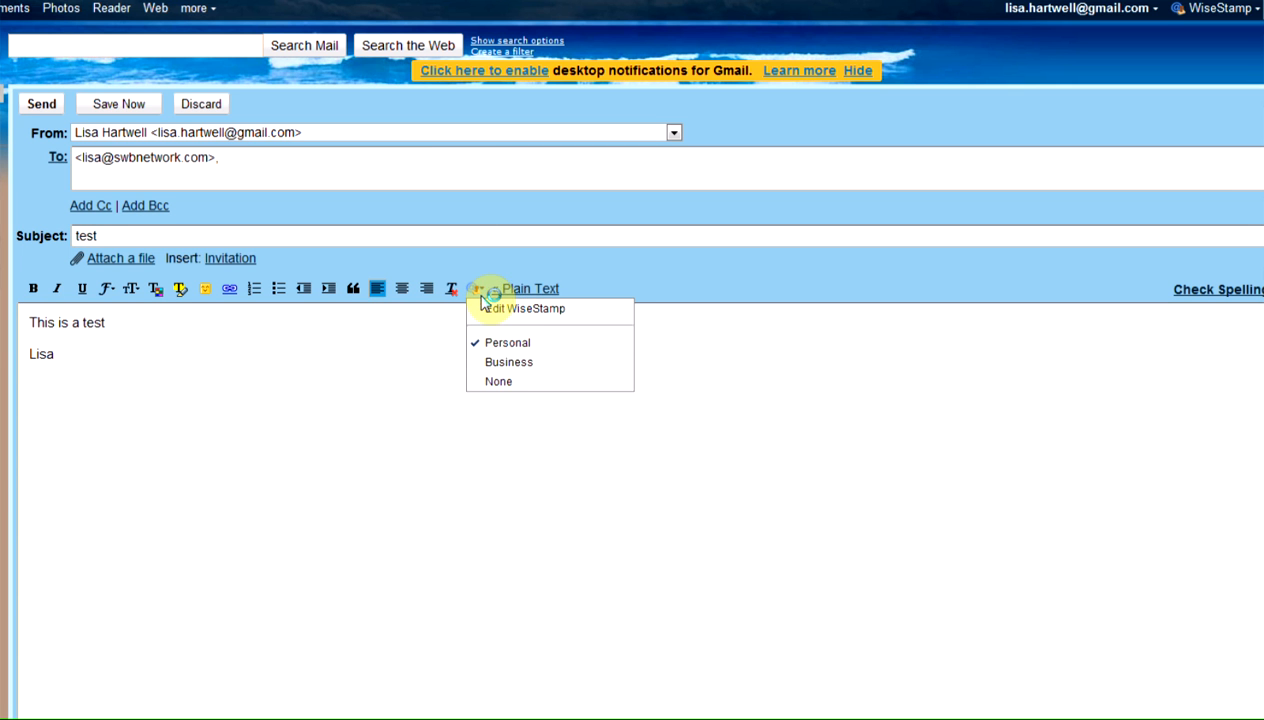
pyautogui.click(509, 362)
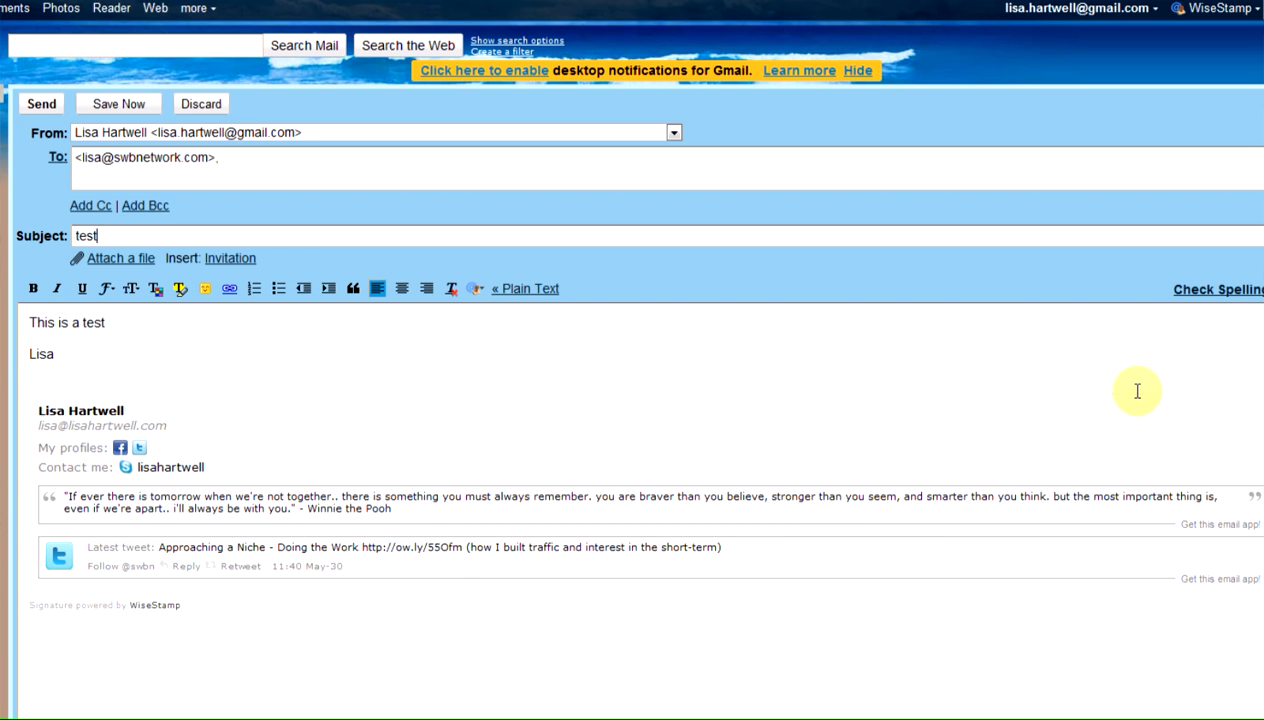
pyautogui.click(42, 106)
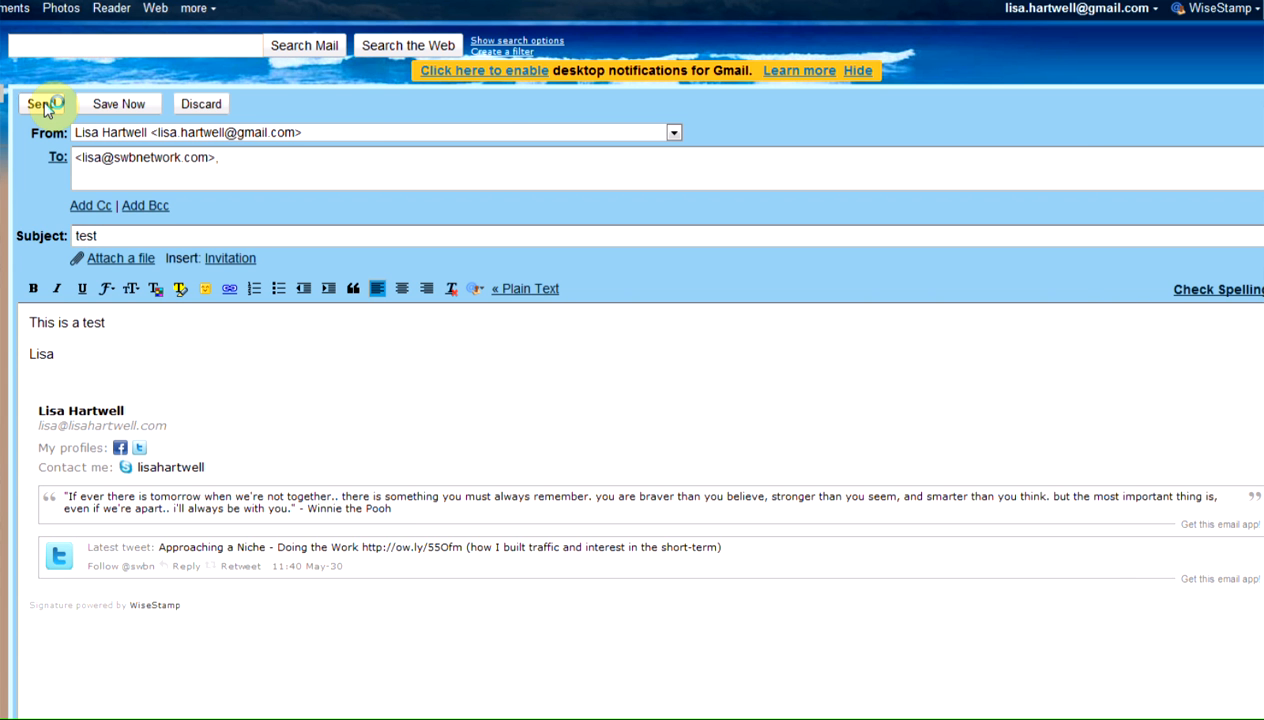
pyautogui.click(44, 106)
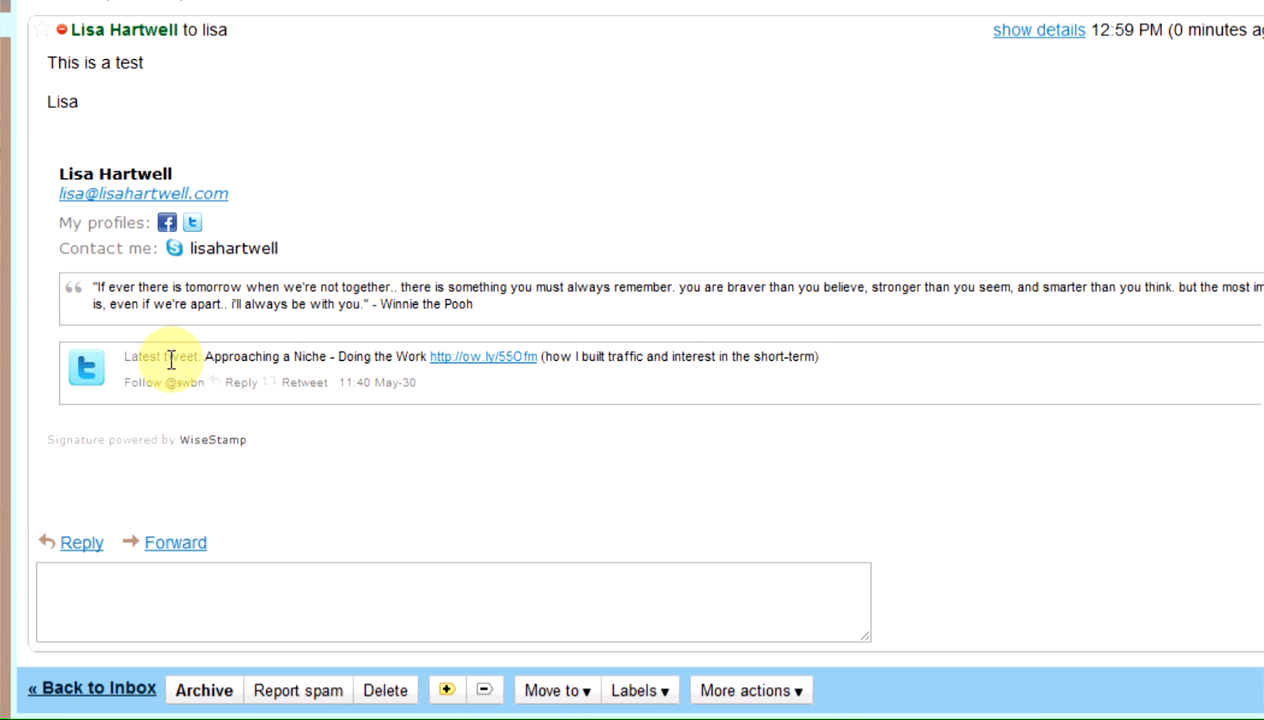
# Step: Open the link in the latest tweet shown in the test e-mail's signature
pyautogui.click(413, 382)
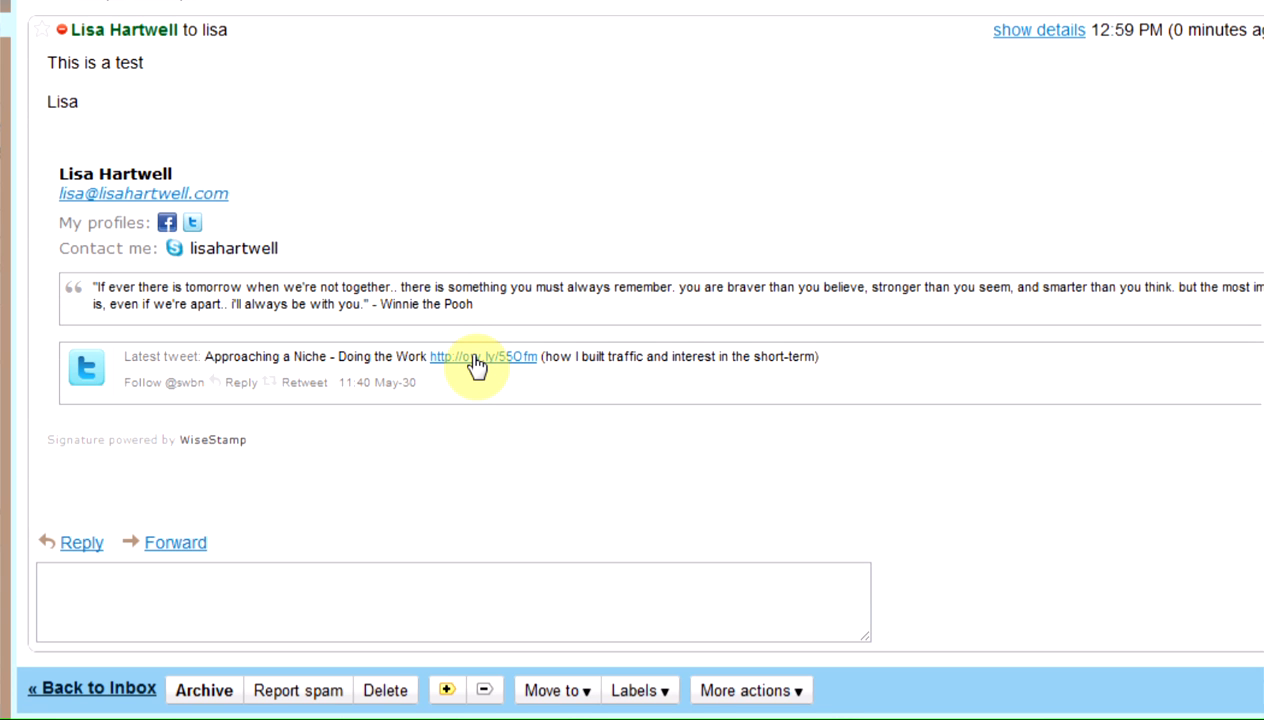
pyautogui.click(460, 370)
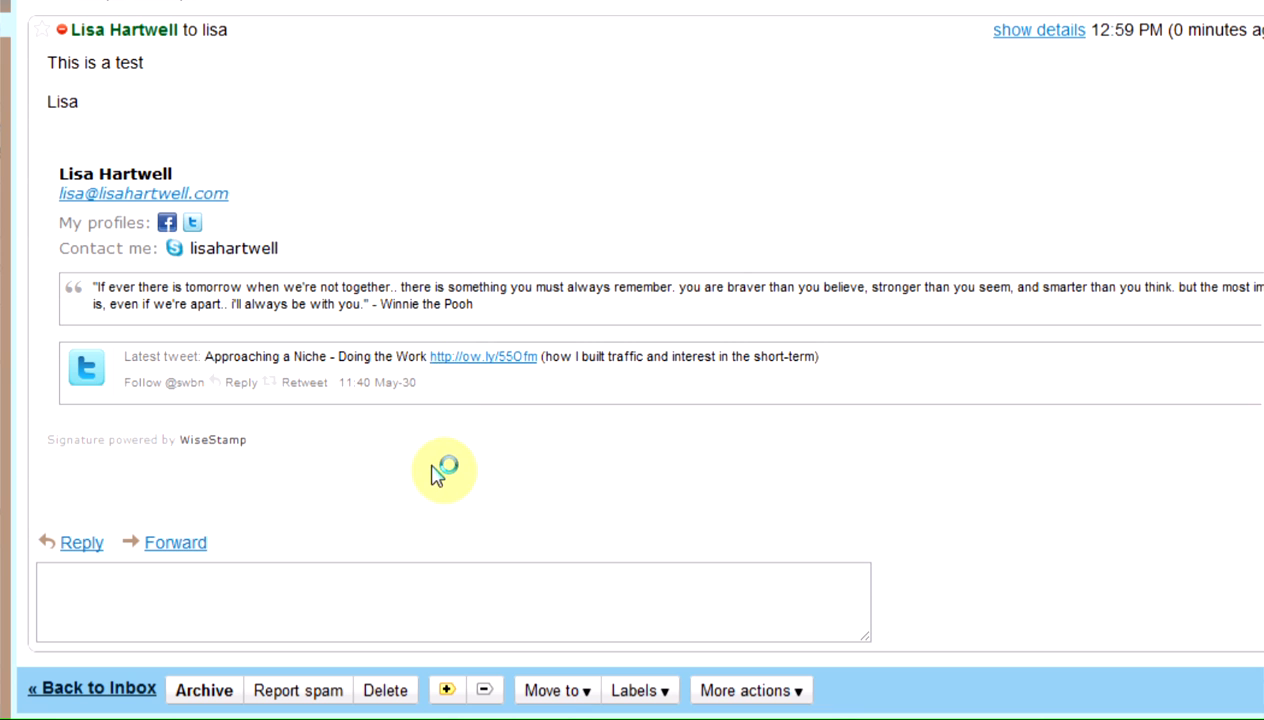